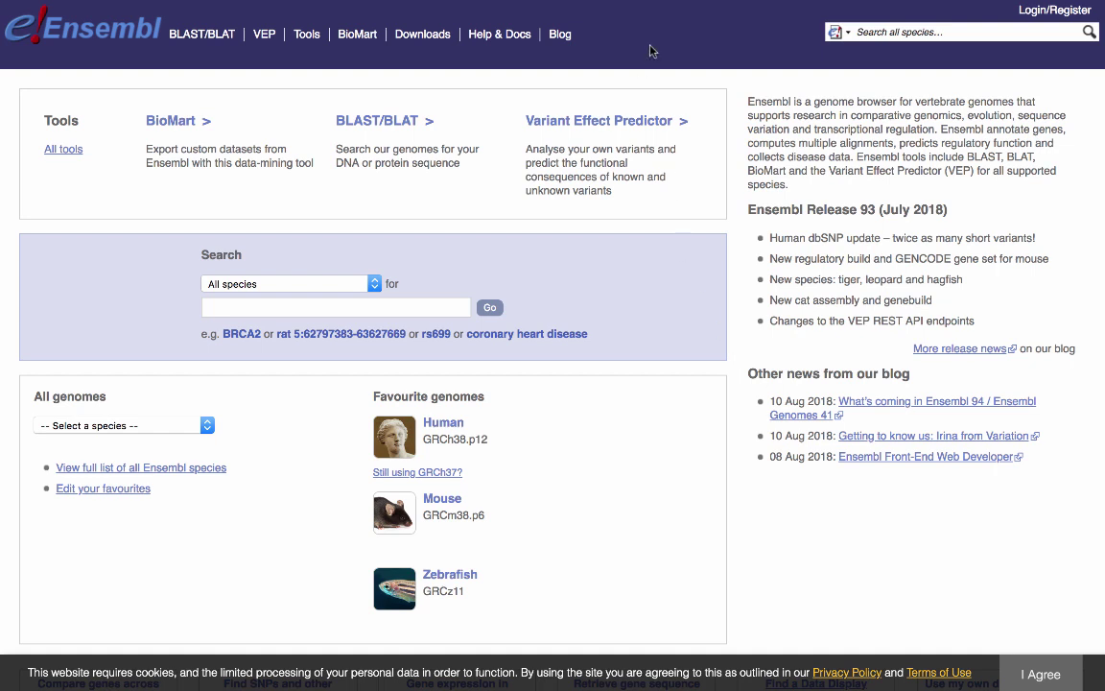
Open BioMart and choose the Ensembl Genes 93 database with the Human genes (GRCh38.p12) dataset
left_click(354, 38)
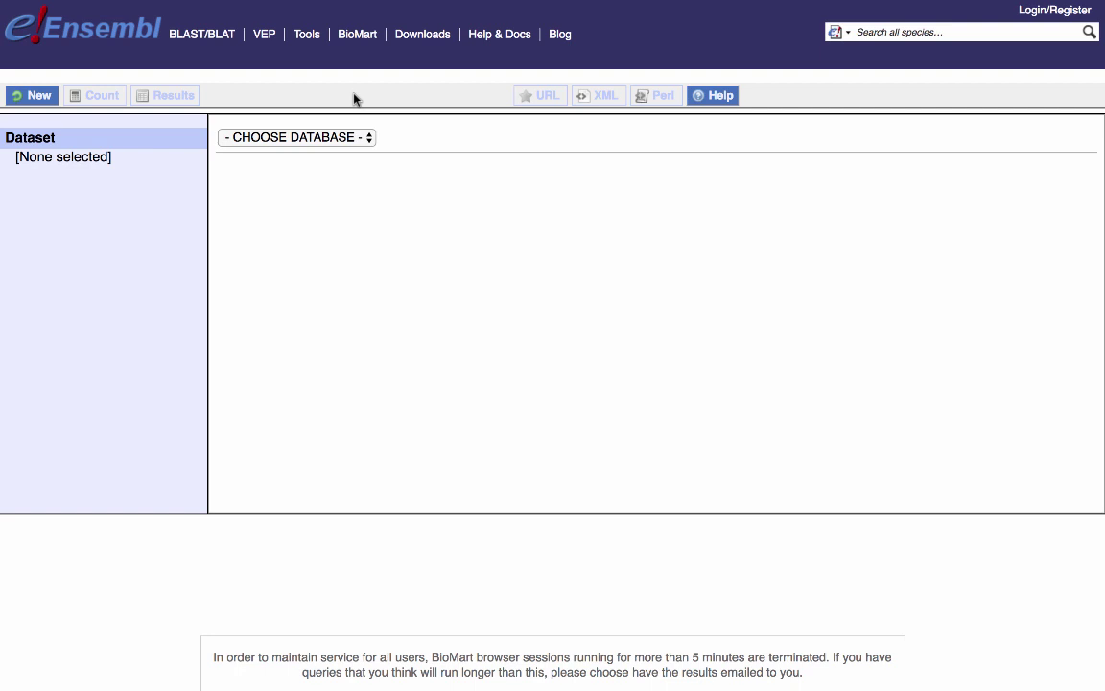
left_click(351, 140)
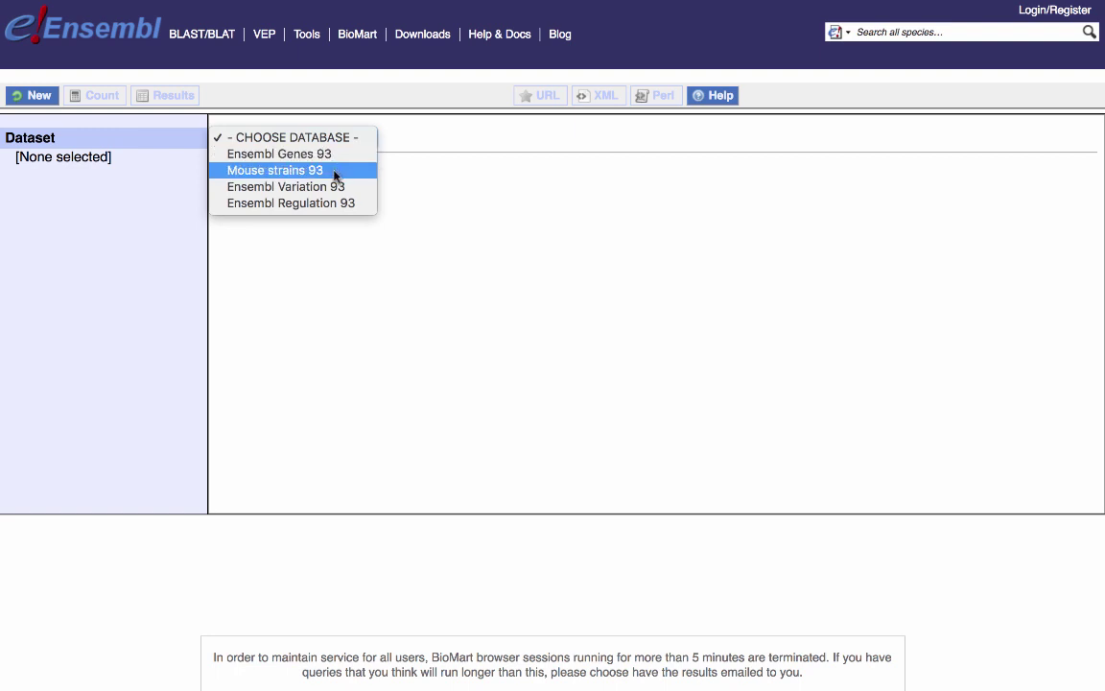
left_click(335, 157)
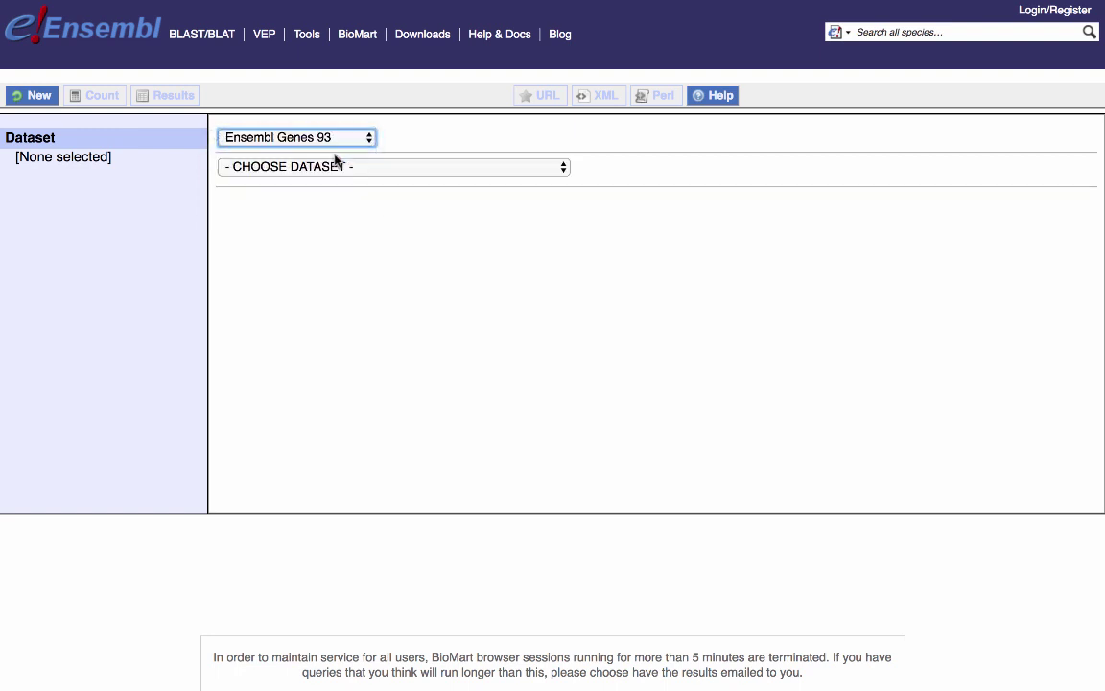
left_click(343, 168)
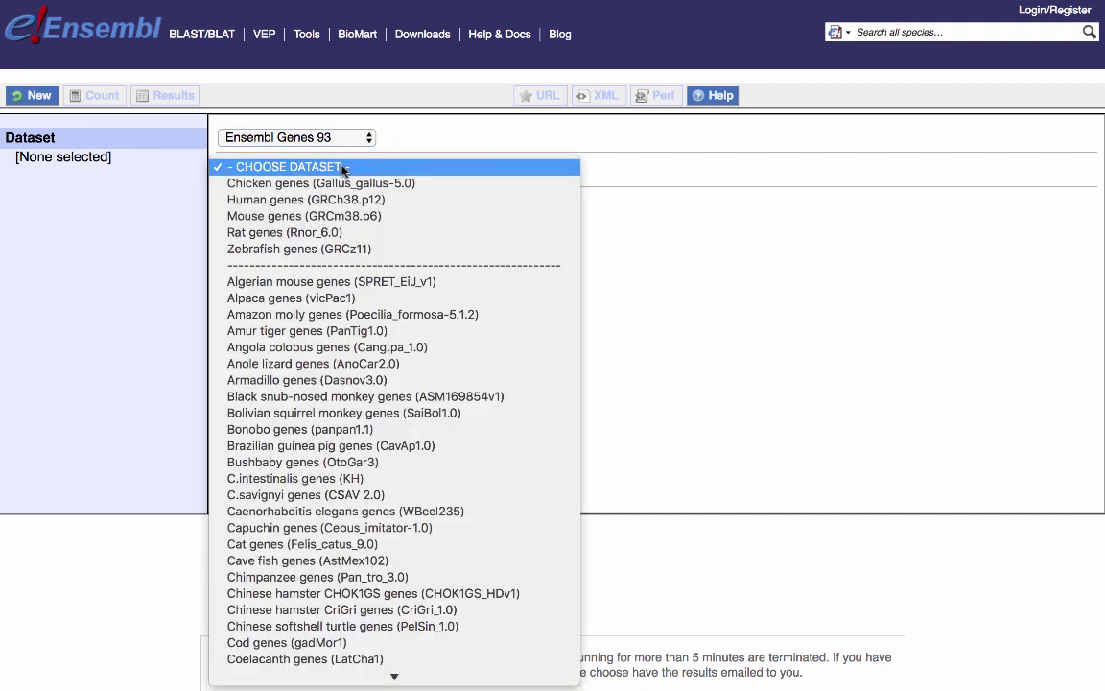
left_click(387, 202)
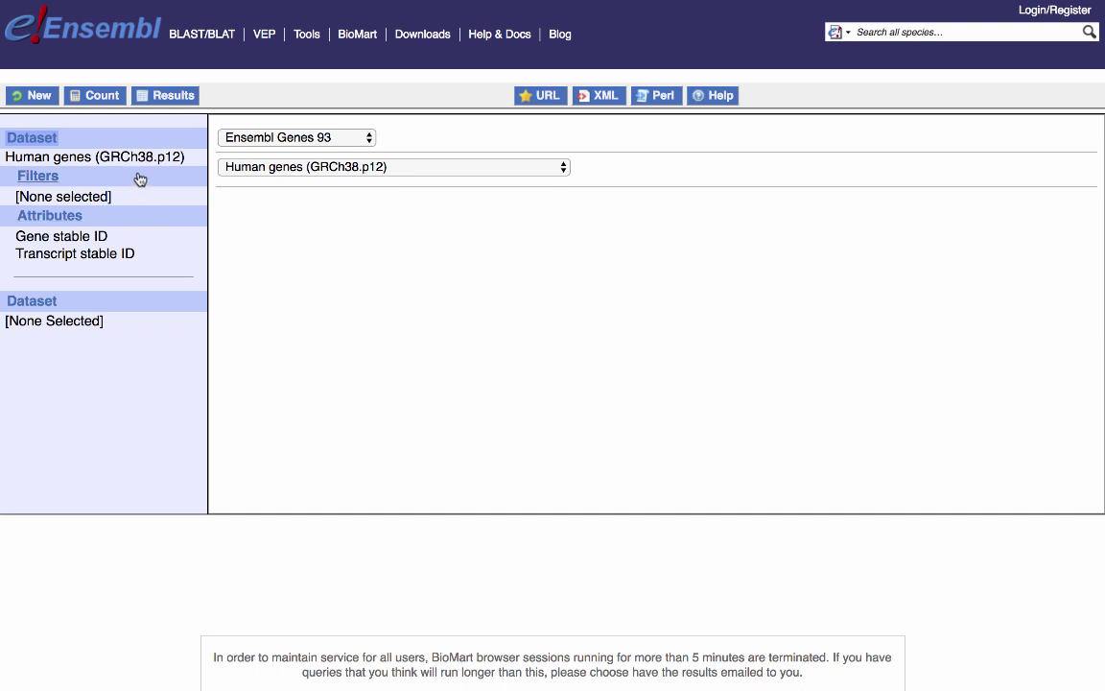
Examine the gene filters' external references ID list, enlarging its entry box and browsing the available ID types
left_click(50, 183)
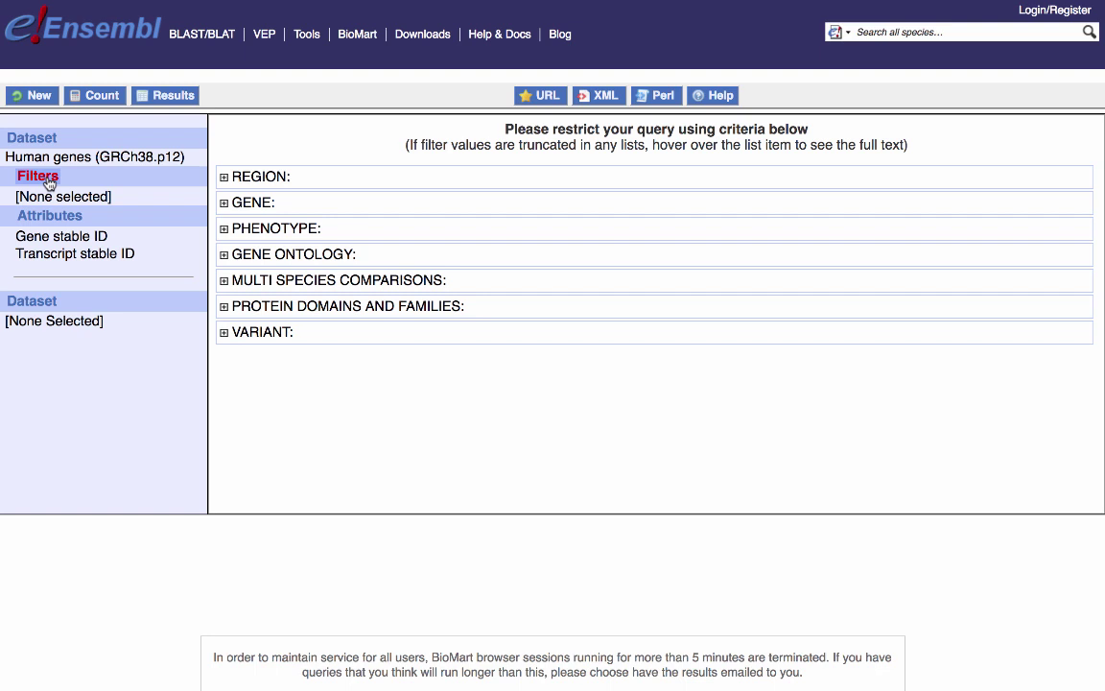
left_click(223, 202)
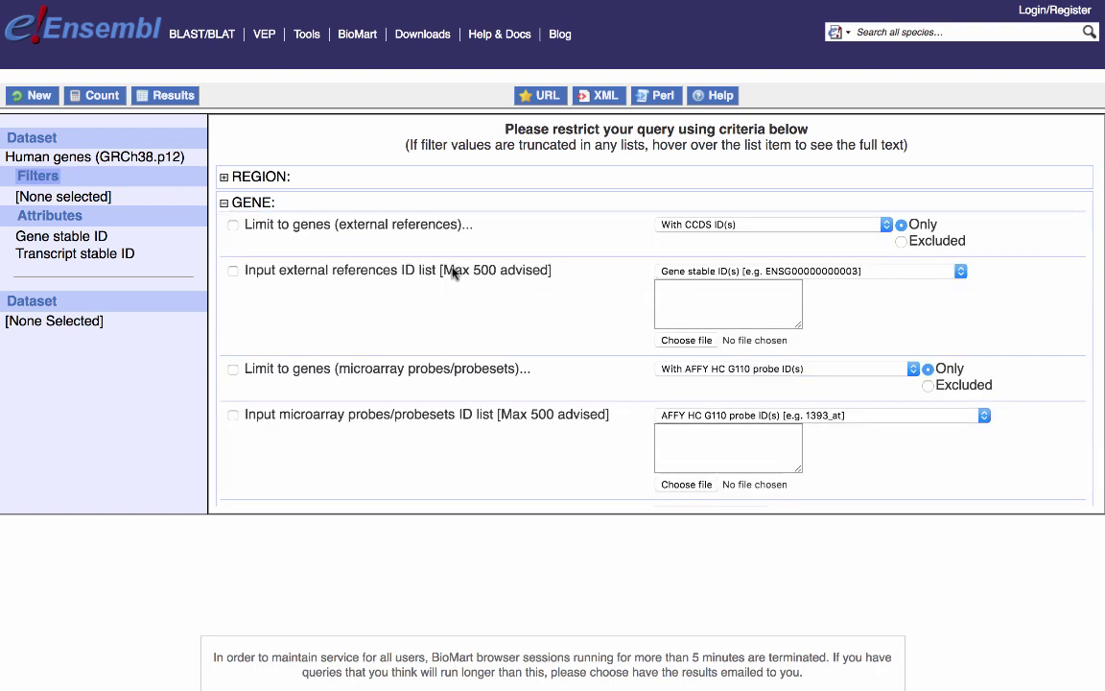
left_click(662, 288)
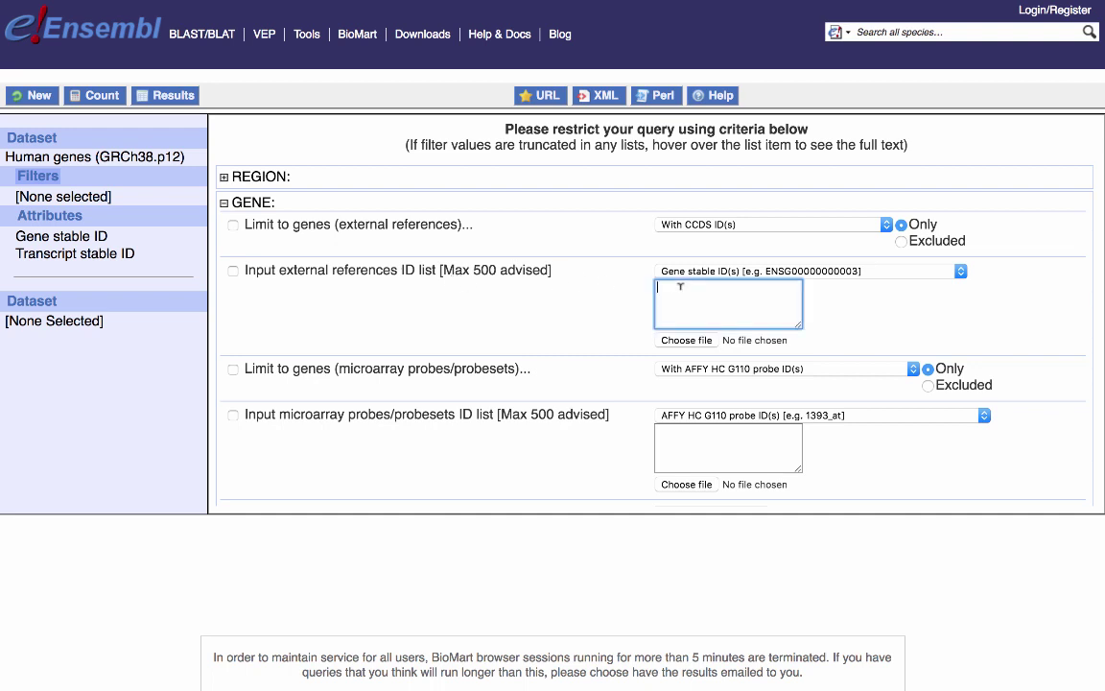
left_click_drag(797, 325, 939, 364)
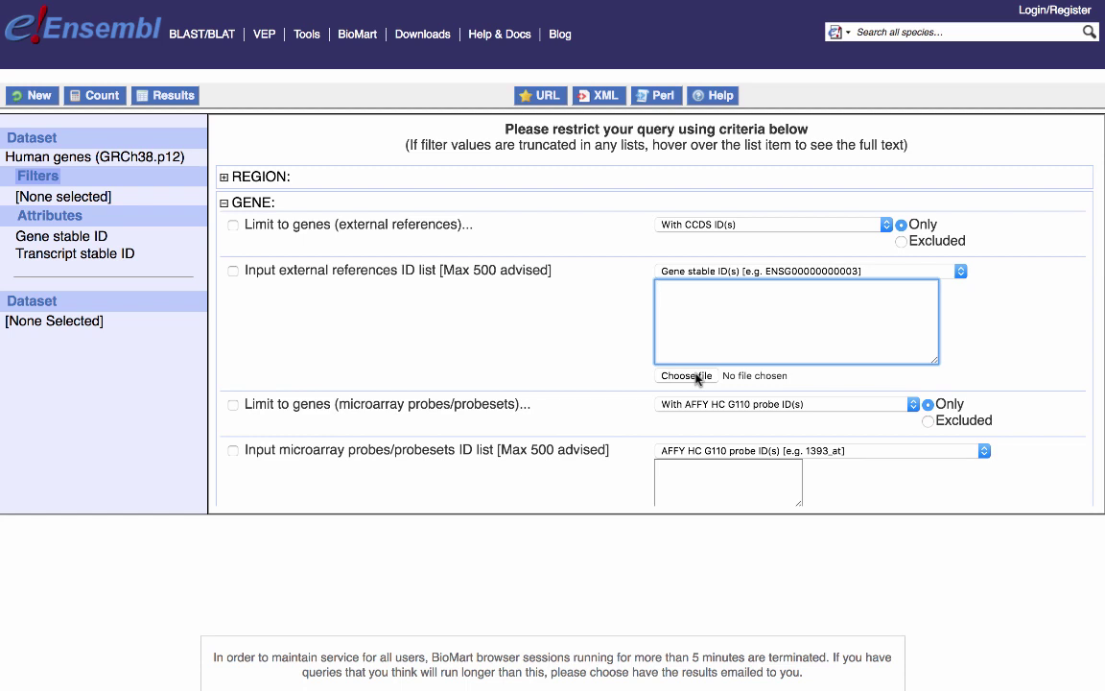
left_click(904, 274)
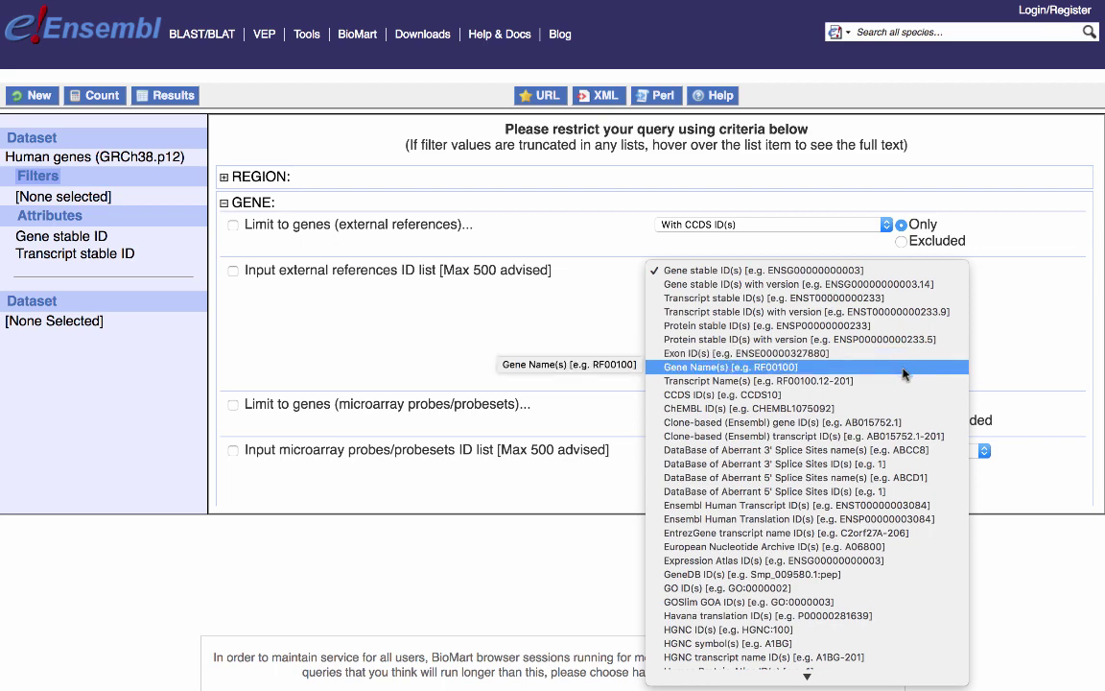
scroll(904, 374, "down", 5)
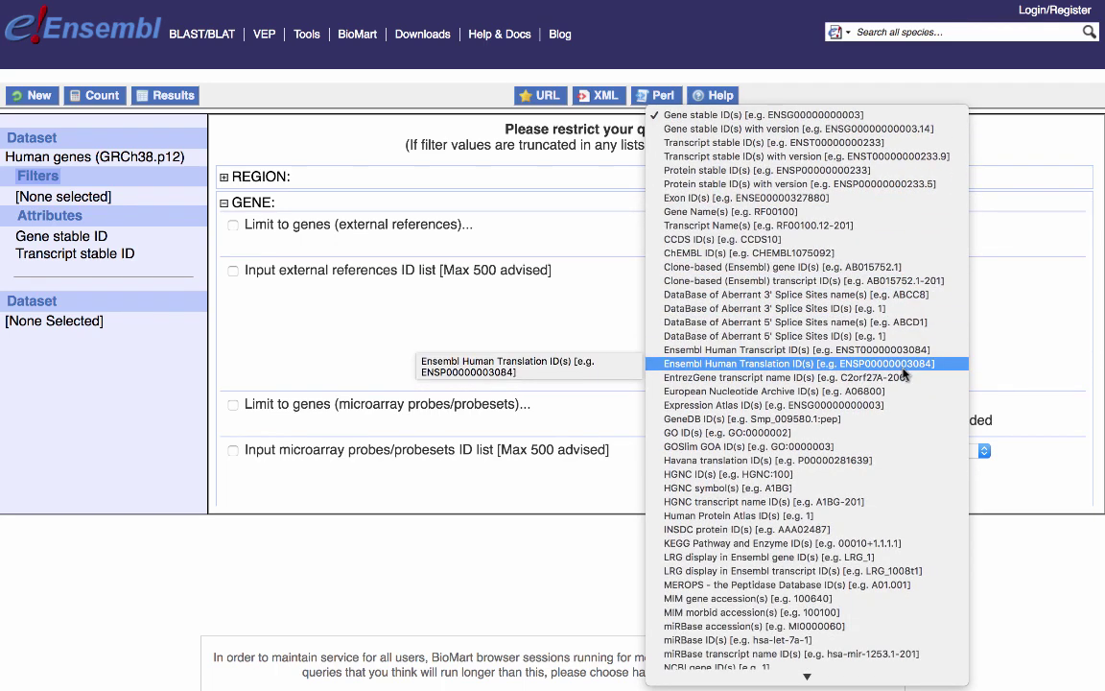
scroll(904, 374, "down", 10)
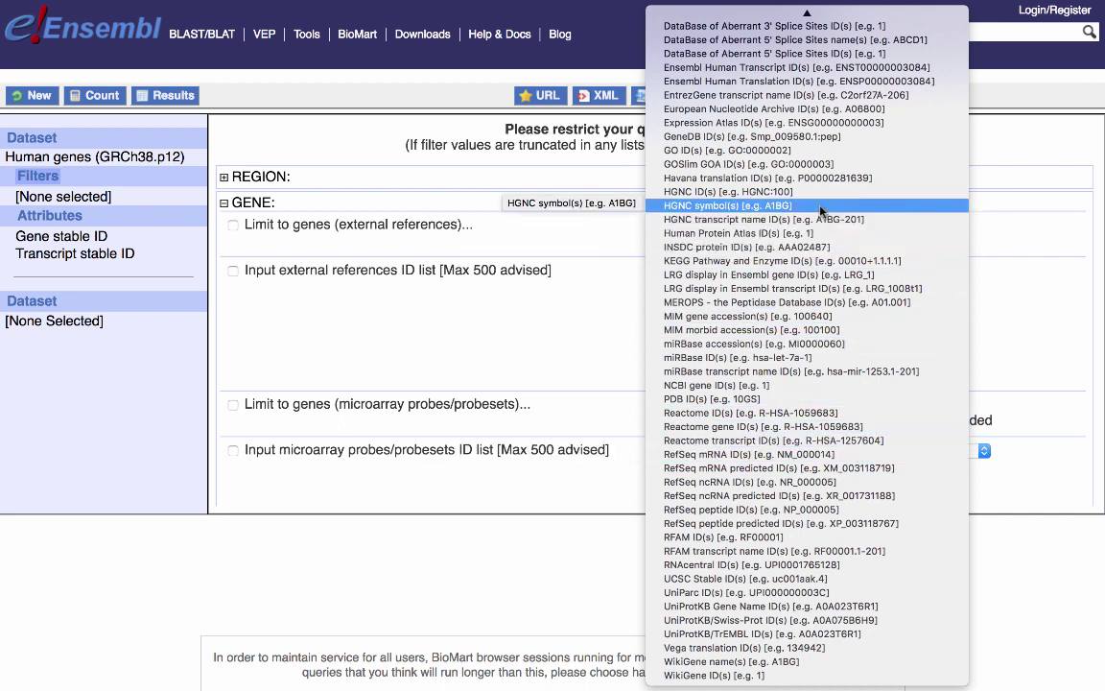
left_click(994, 304)
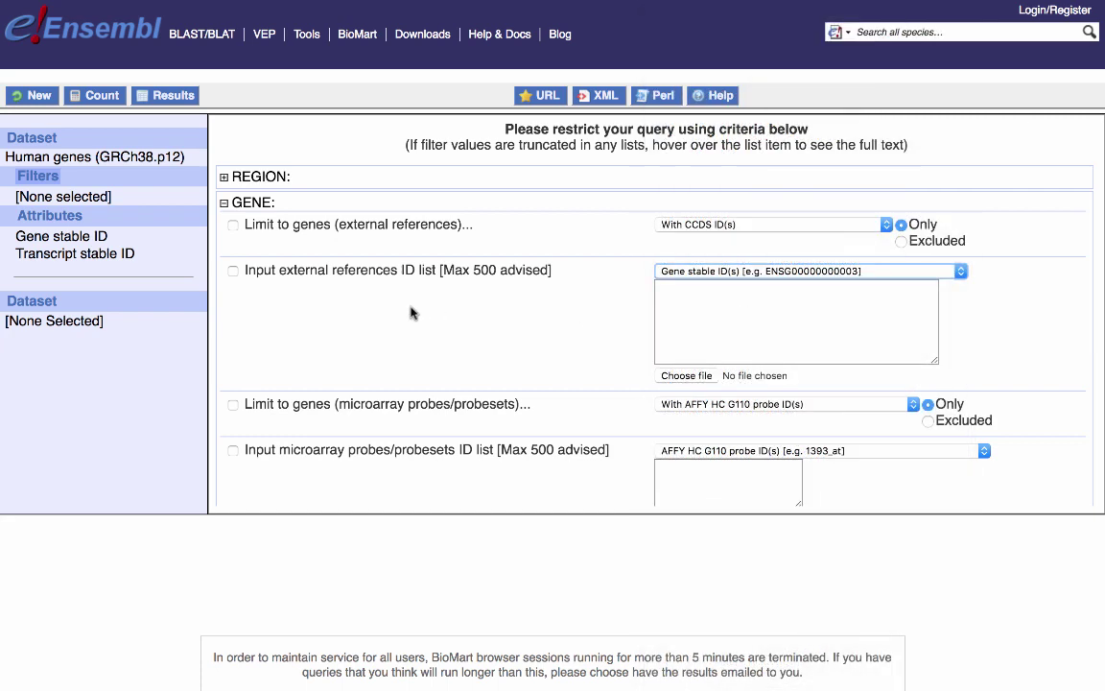
left_click(223, 203)
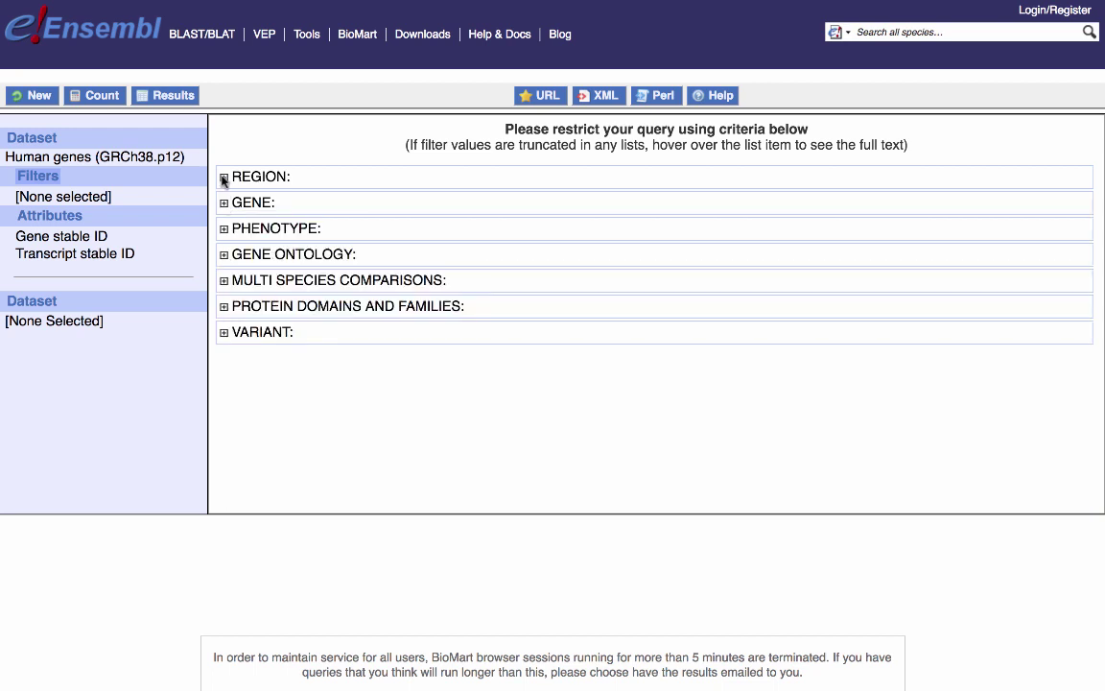
Restrict the query's region to chromosome/scaffold 4 and review the other region filters
left_click(224, 177)
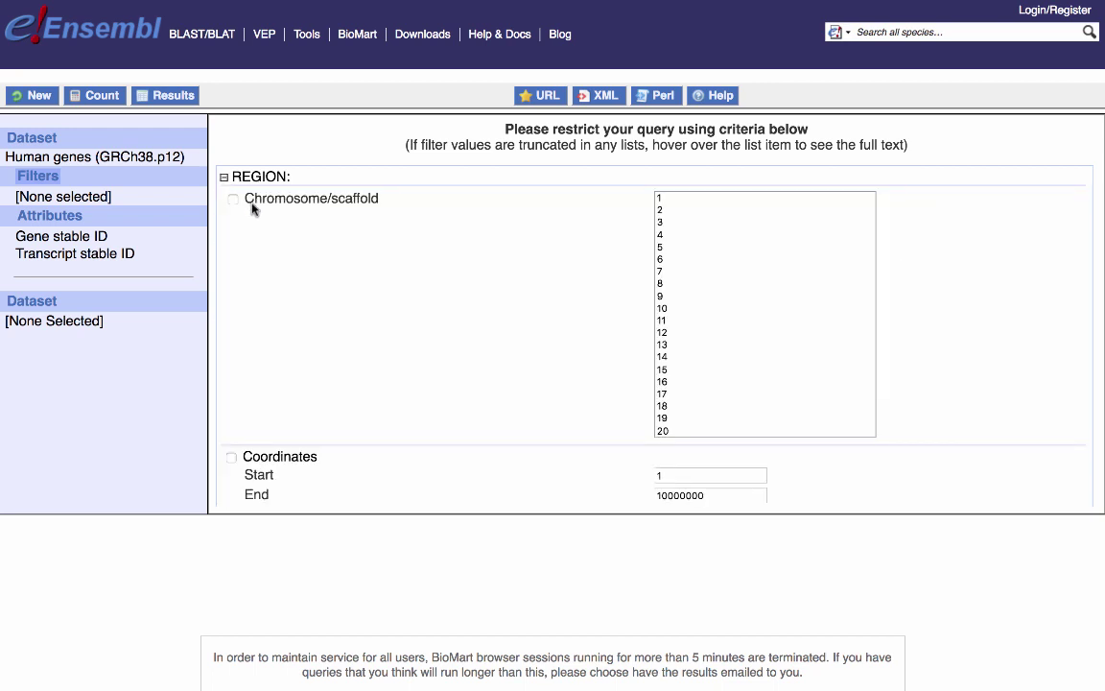
left_click(716, 260)
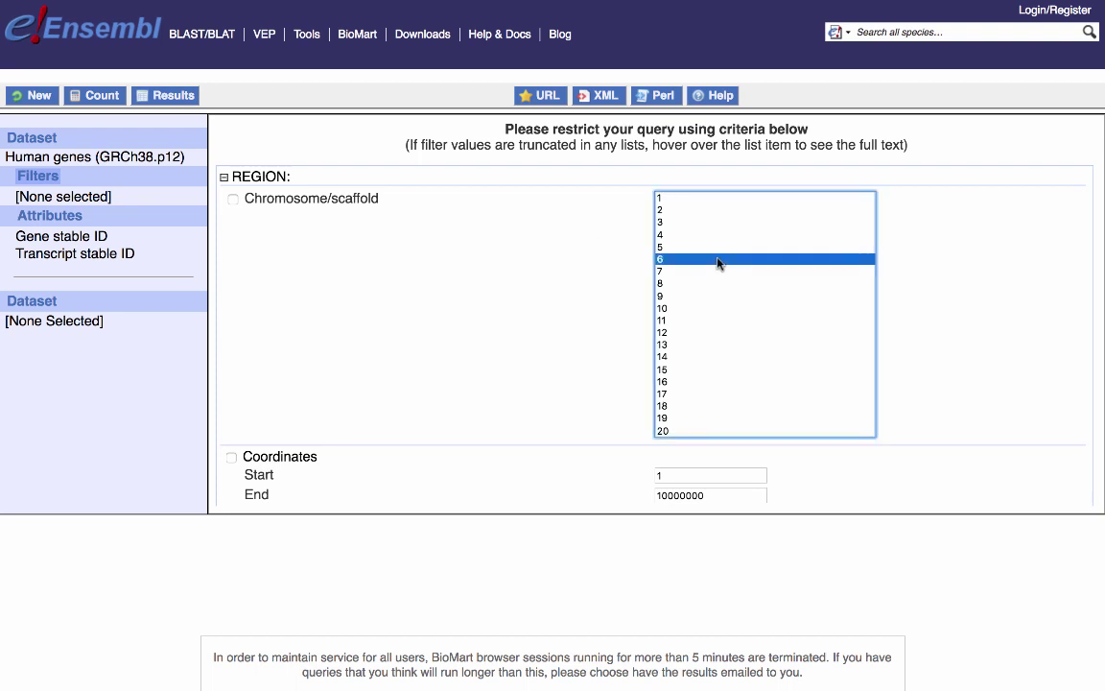
left_click(708, 234)
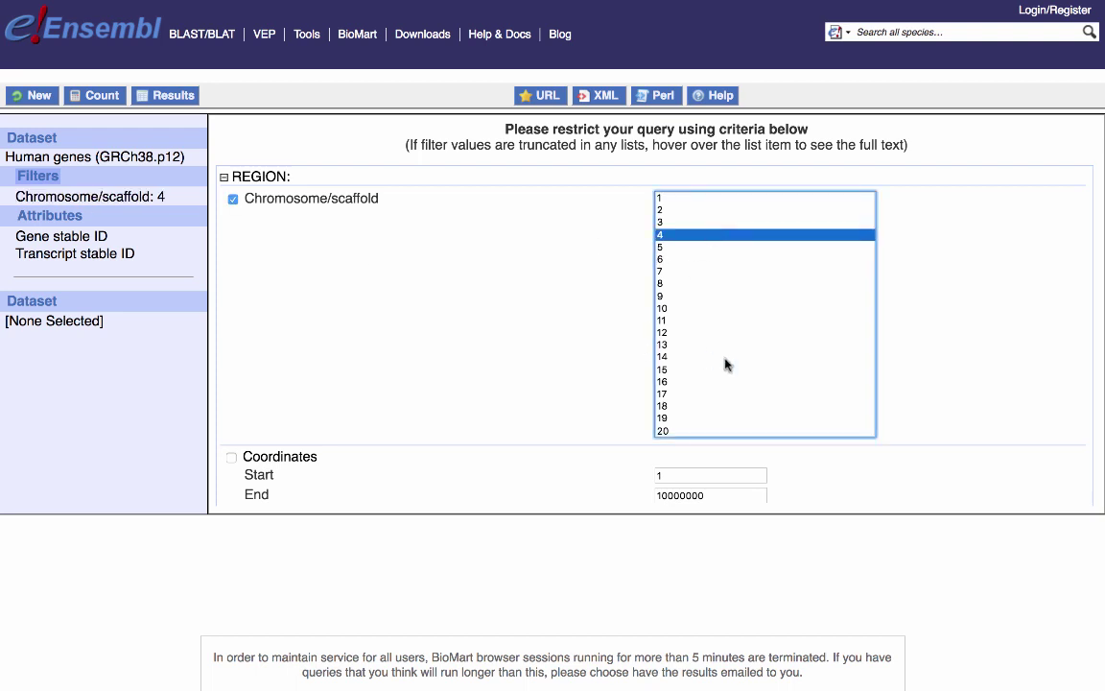
scroll(729, 364, "down", 5)
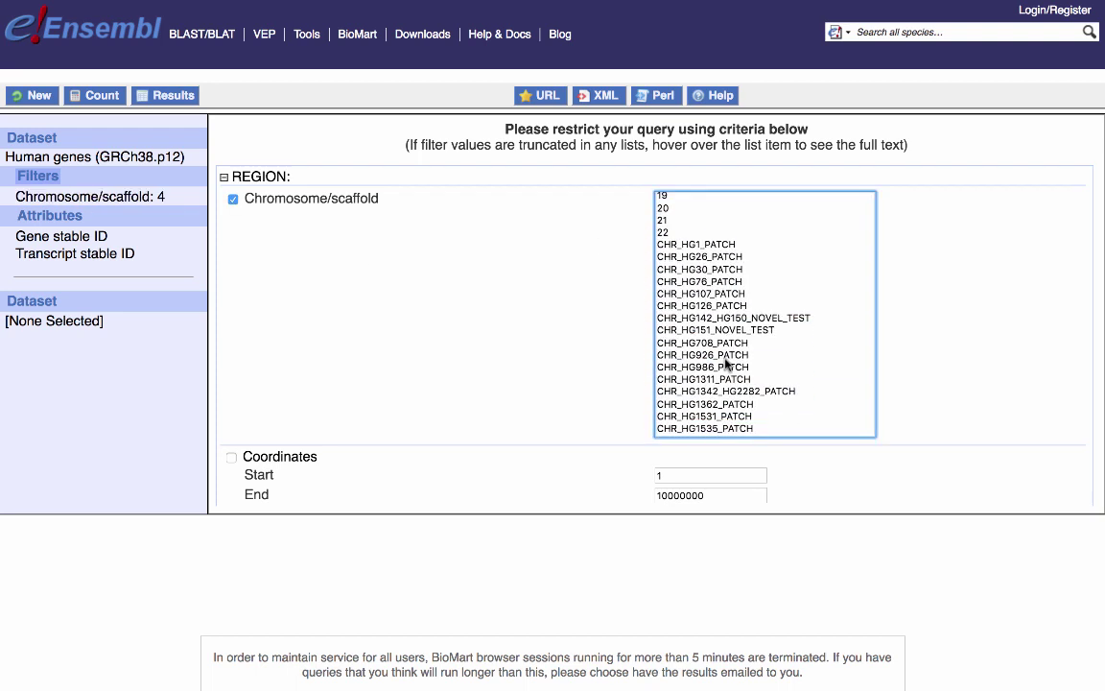
scroll(728, 365, "up", 5)
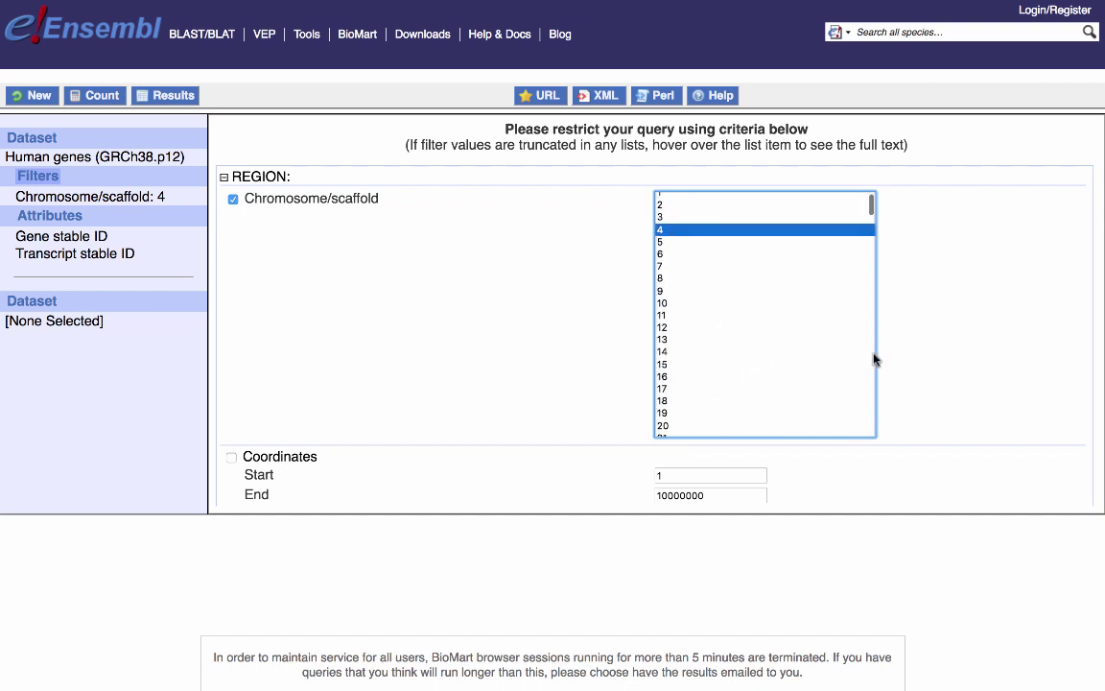
scroll(928, 394, "down", 1)
scroll(928, 393, "down", 5)
scroll(928, 394, "down", 3)
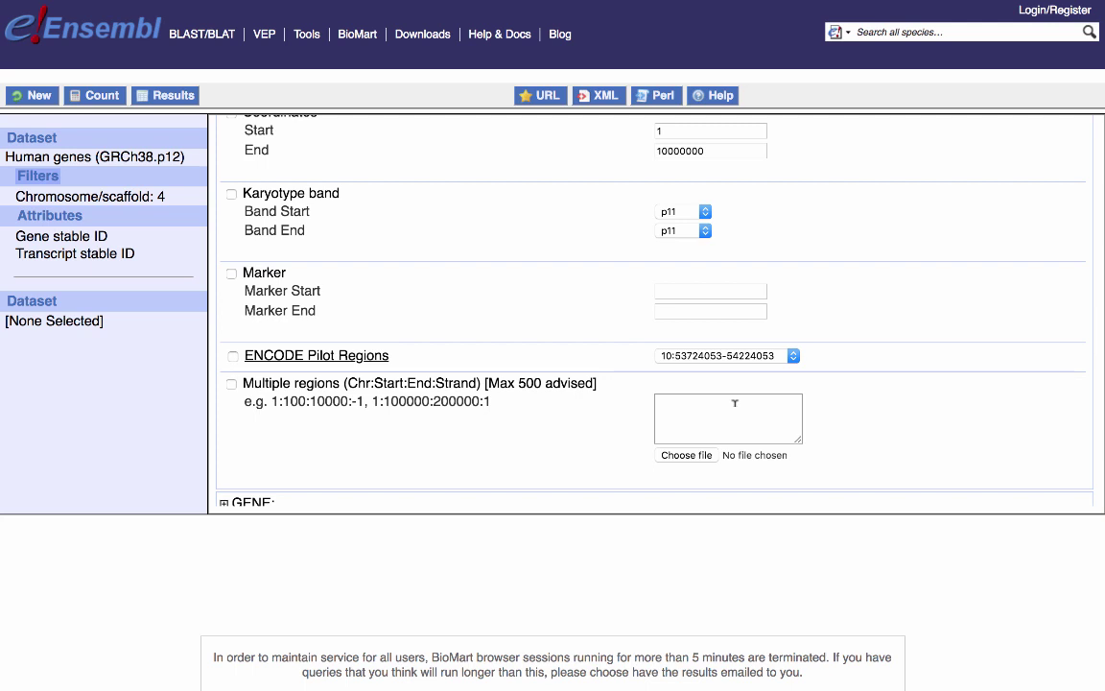
scroll(734, 403, "up", 8)
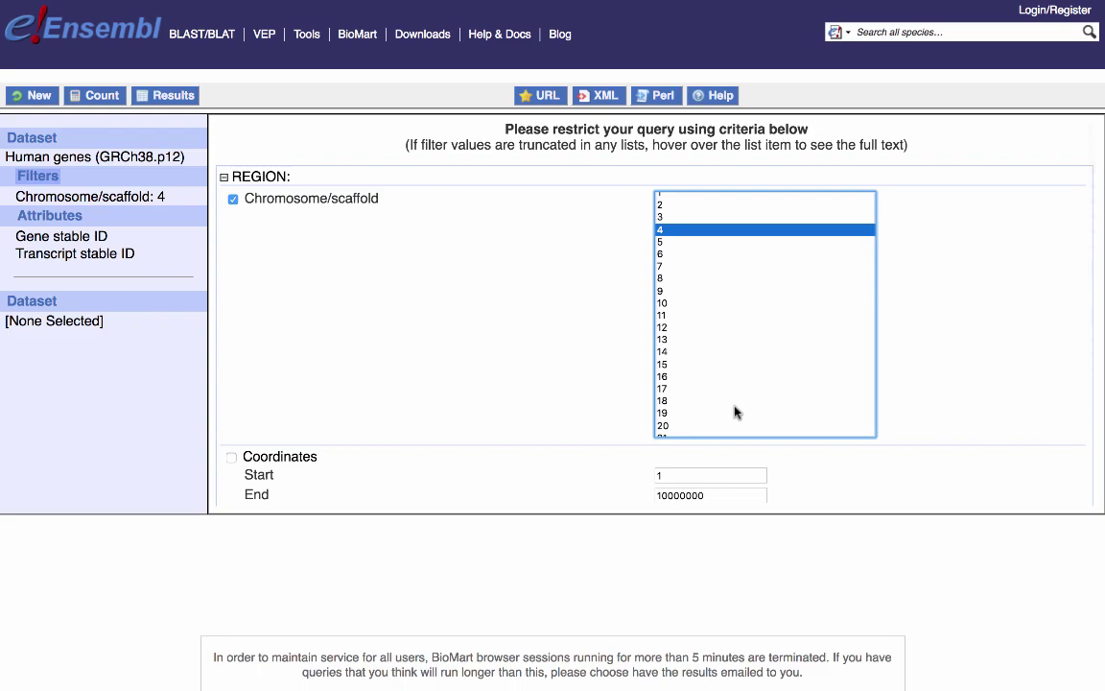
Set the chromosome/scaffold filter to Y and count the matching genes
scroll(735, 413, "down", 10)
scroll(735, 412, "down", 15)
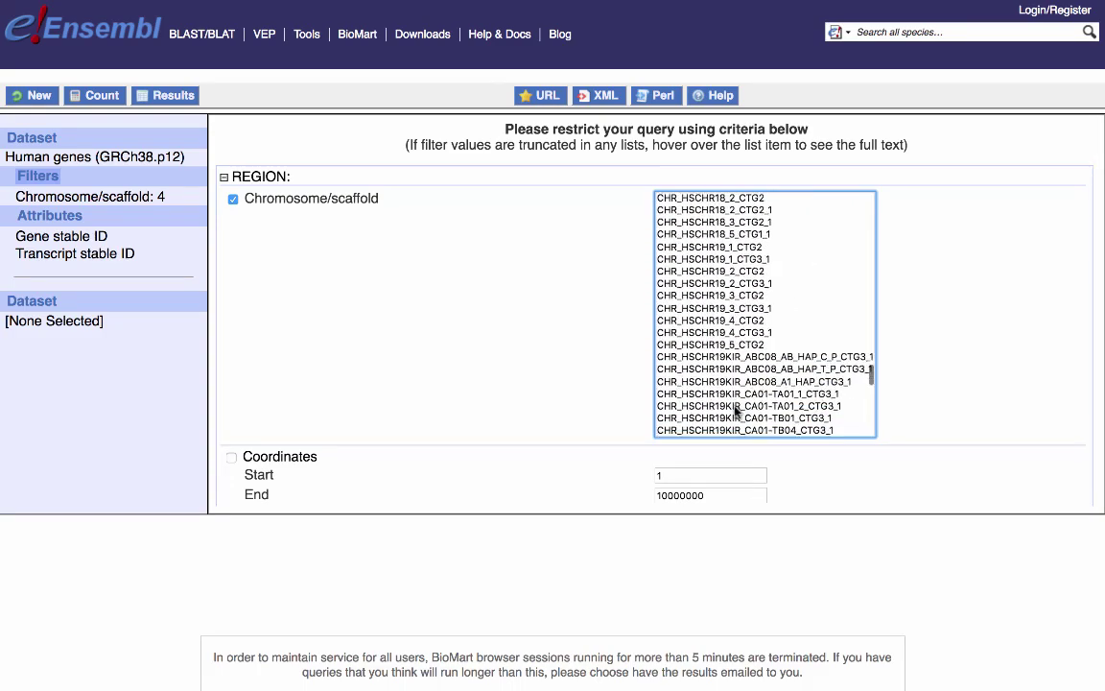
scroll(735, 413, "down", 5)
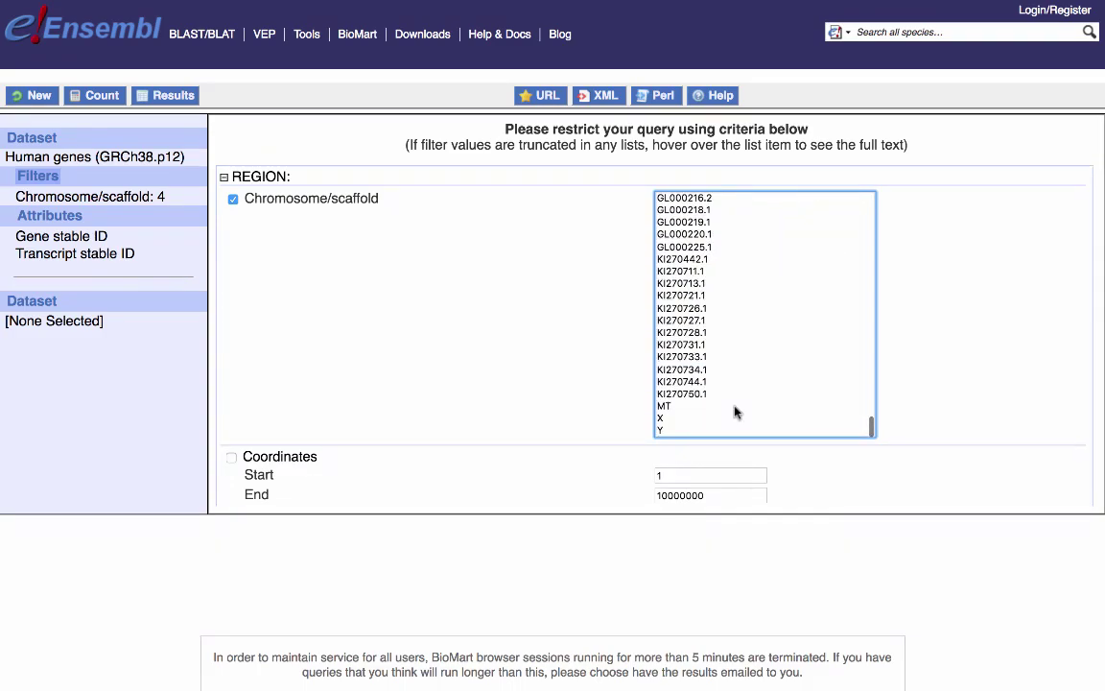
left_click(661, 431)
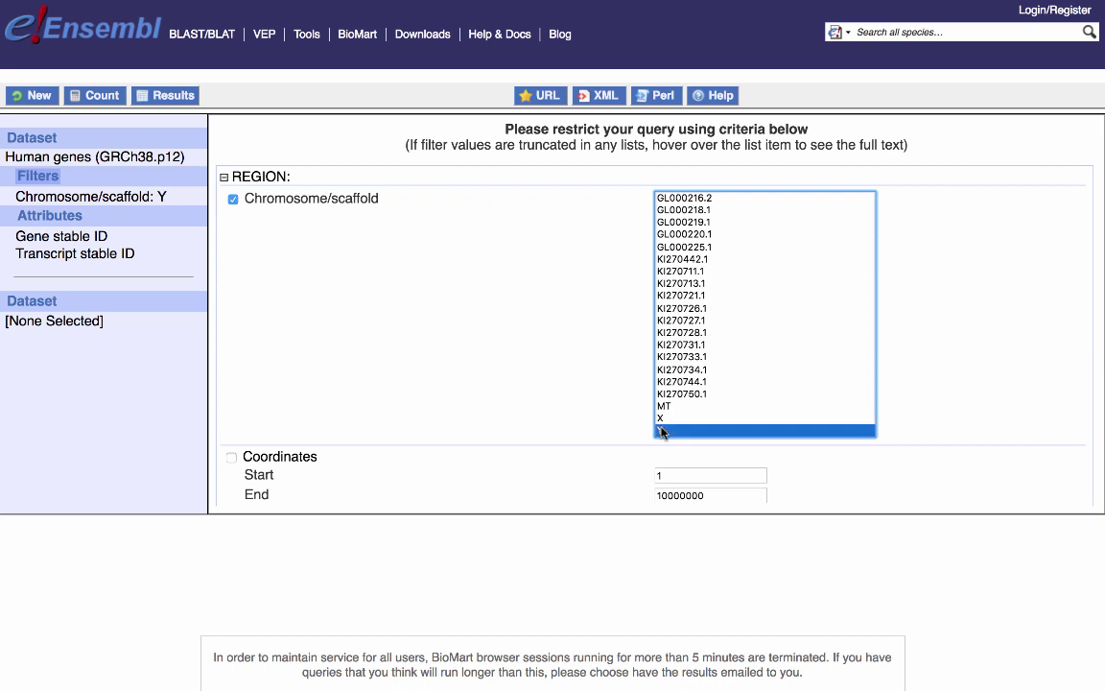
left_click(579, 424)
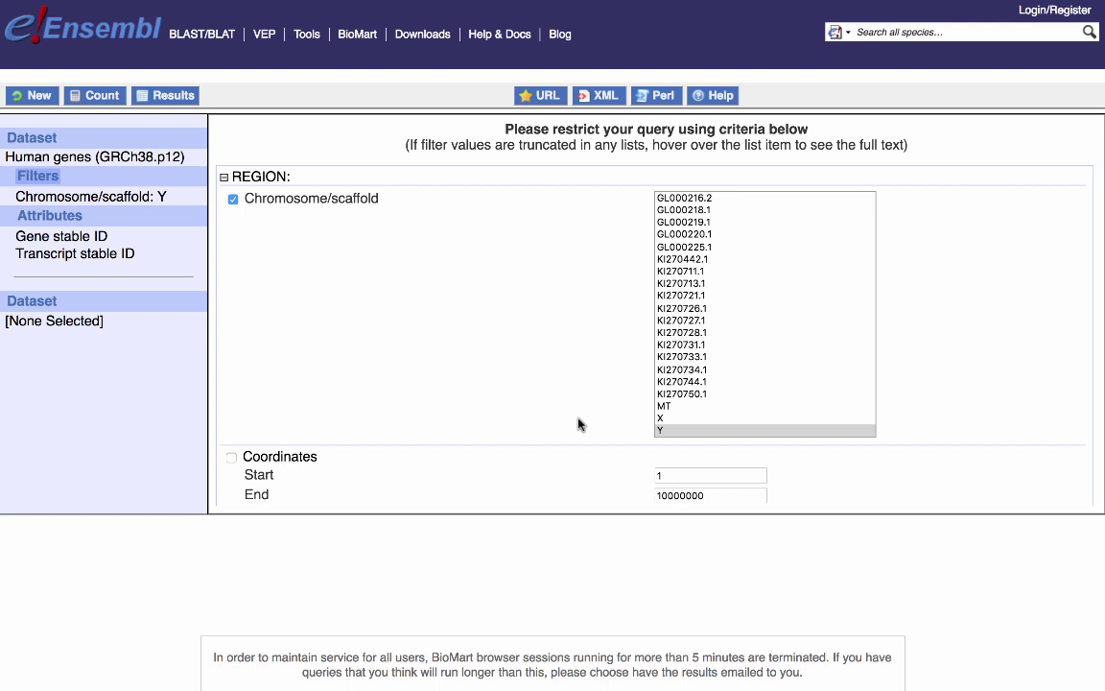
left_click(112, 104)
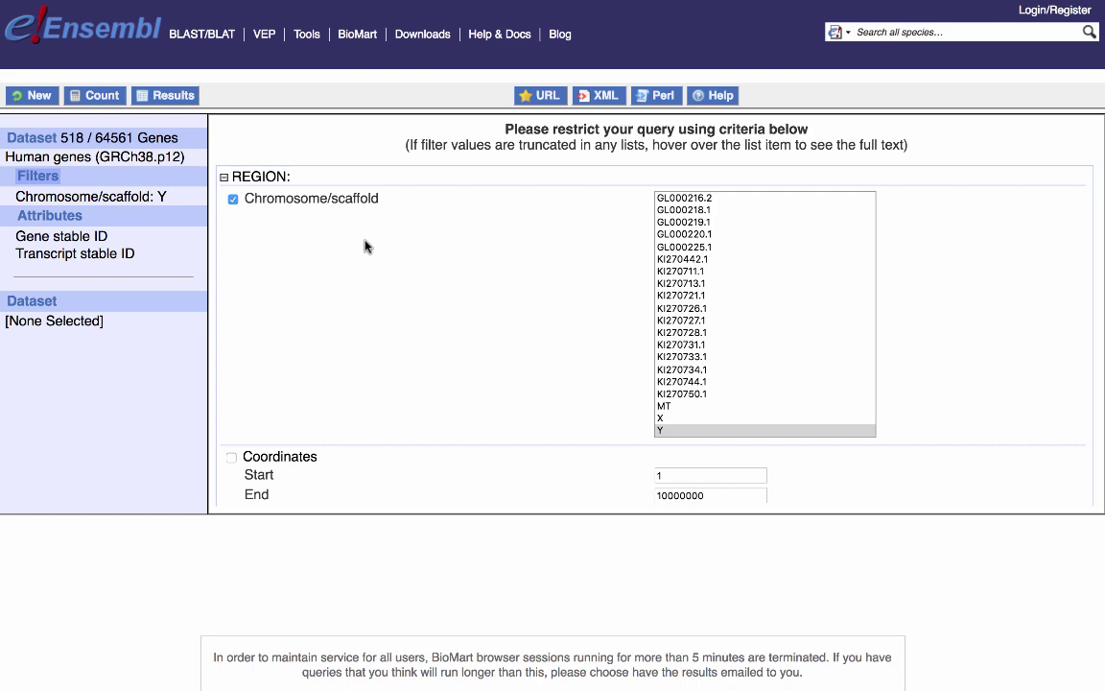
Add a multi-species homologue filter for only Orthologous Zebrafish Genes and count the matching genes
scroll(365, 276, "down", 4)
scroll(364, 278, "down", 5)
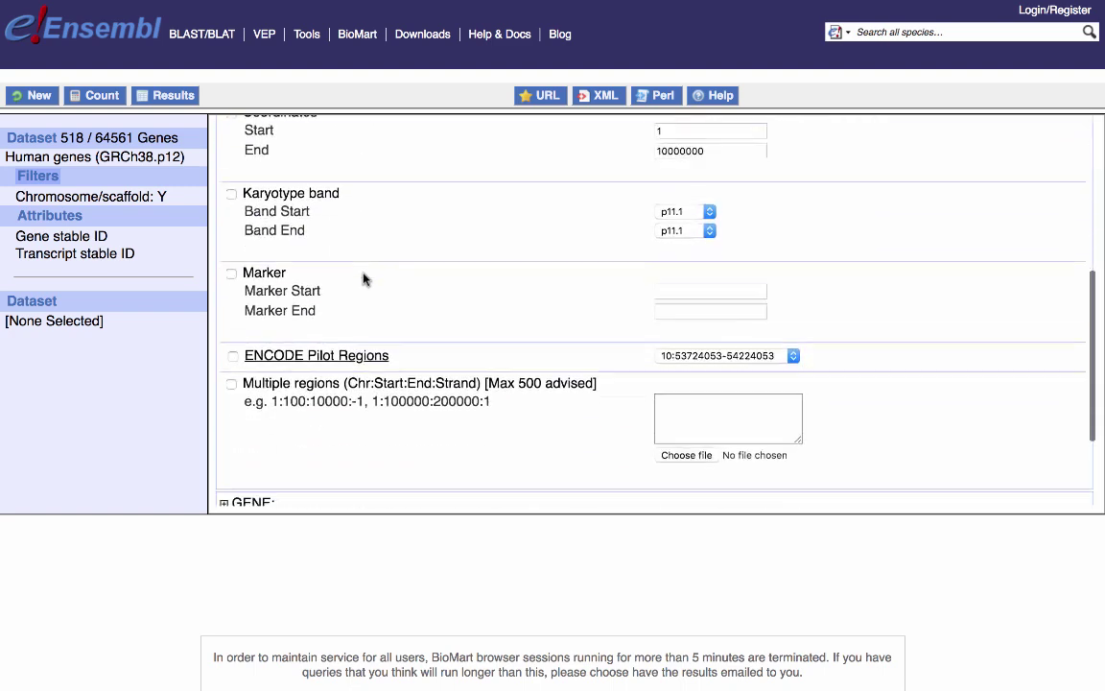
scroll(365, 278, "up", 7)
scroll(364, 278, "up", 2)
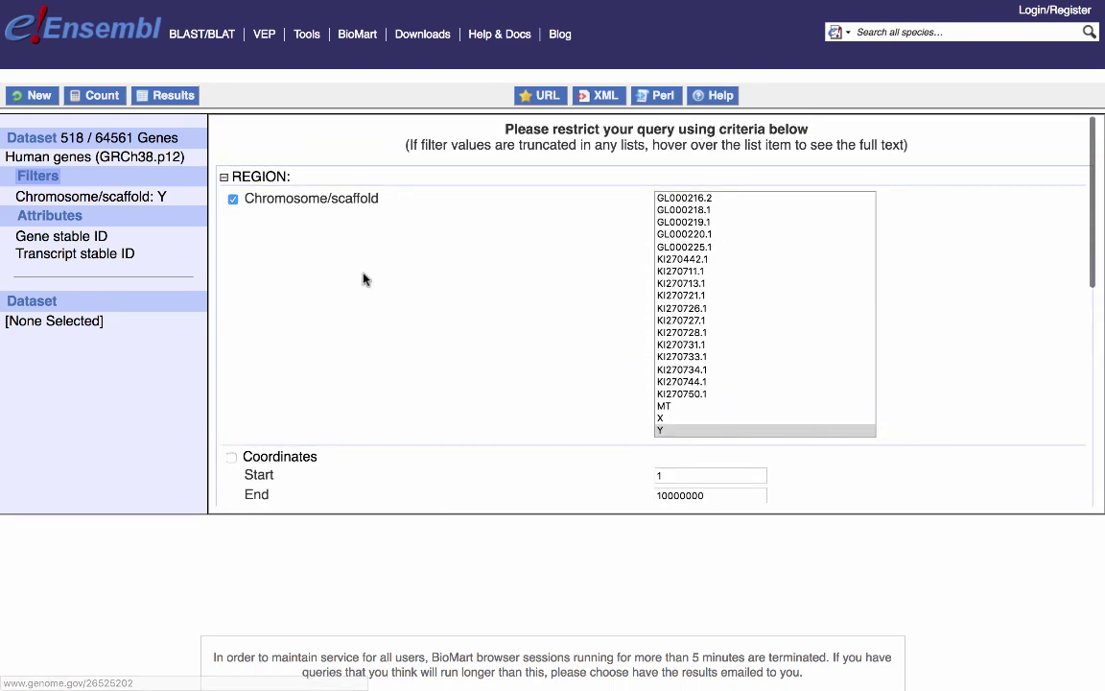
left_click(225, 179)
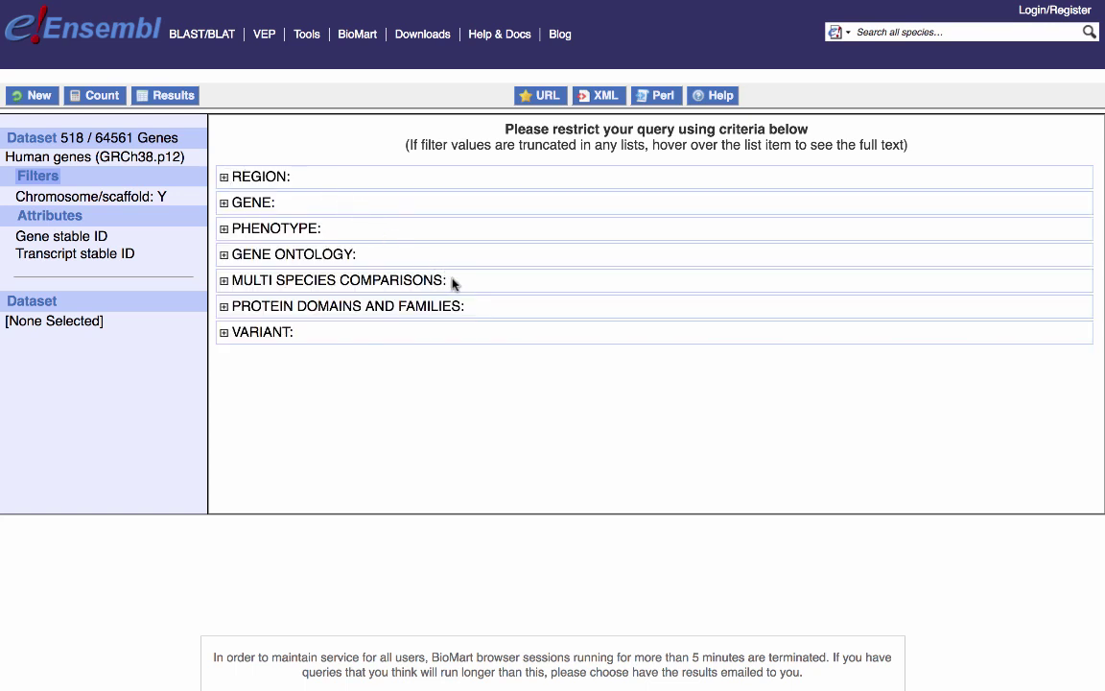
left_click(223, 281)
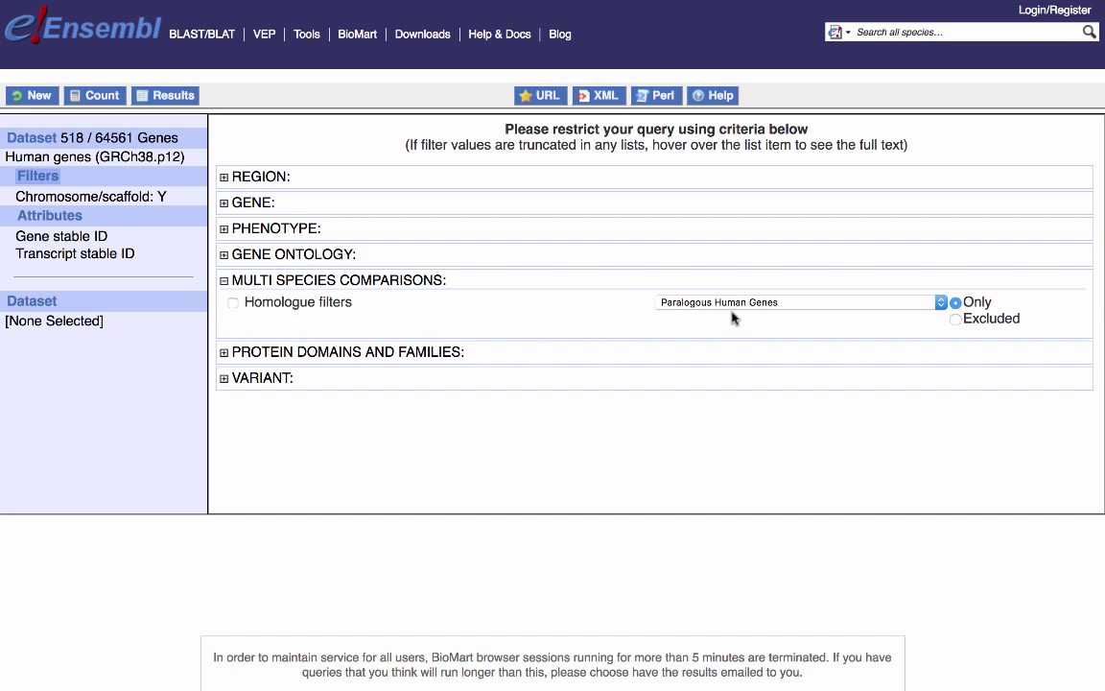
left_click(799, 304)
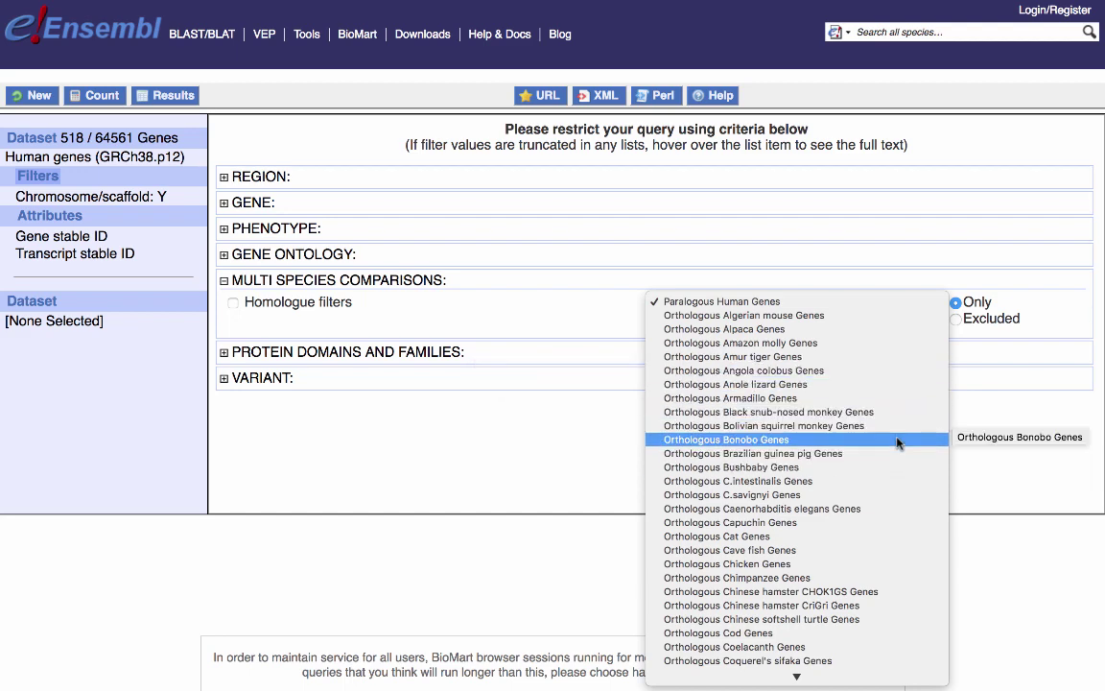
scroll(898, 443, "down", 15)
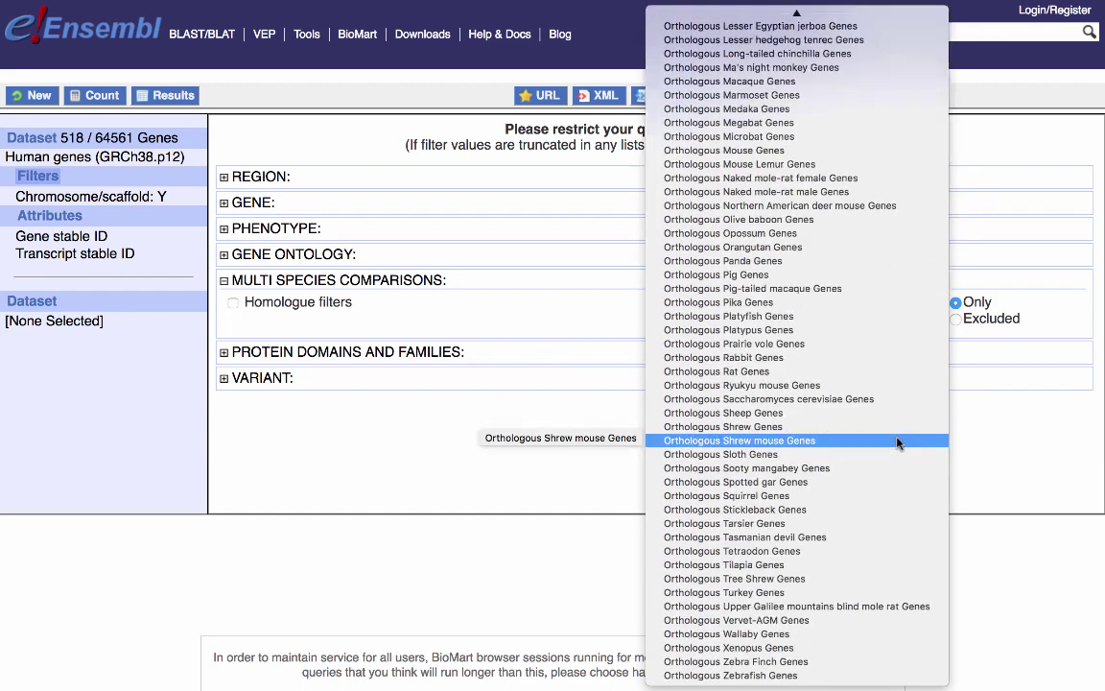
left_click(798, 676)
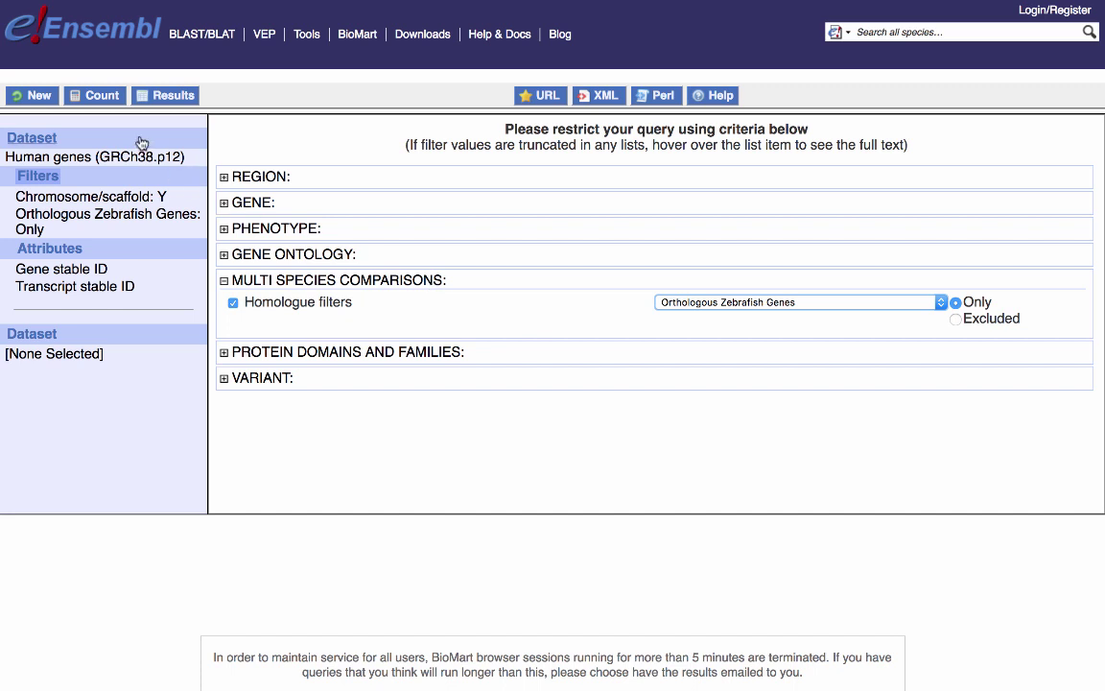
left_click(91, 97)
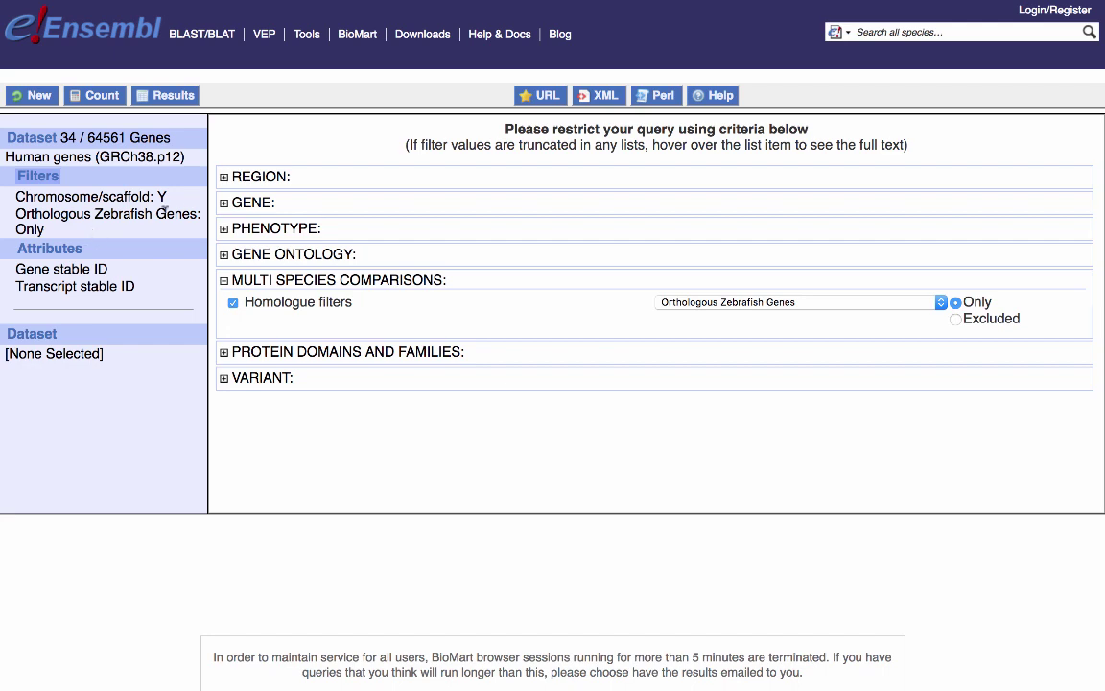
Review the available gene filters, including transcript count, gene type, transcript type, source and annotation options
left_click(224, 202)
scroll(301, 284, "down", 8)
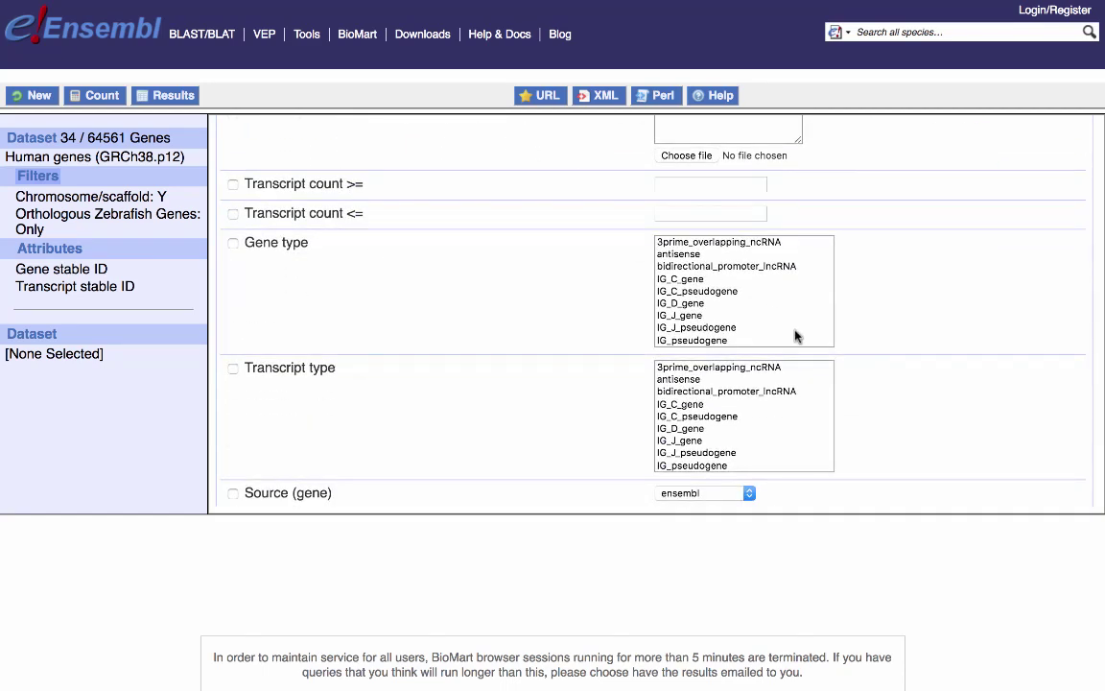
scroll(796, 336, "down", 3)
scroll(795, 336, "up", 3)
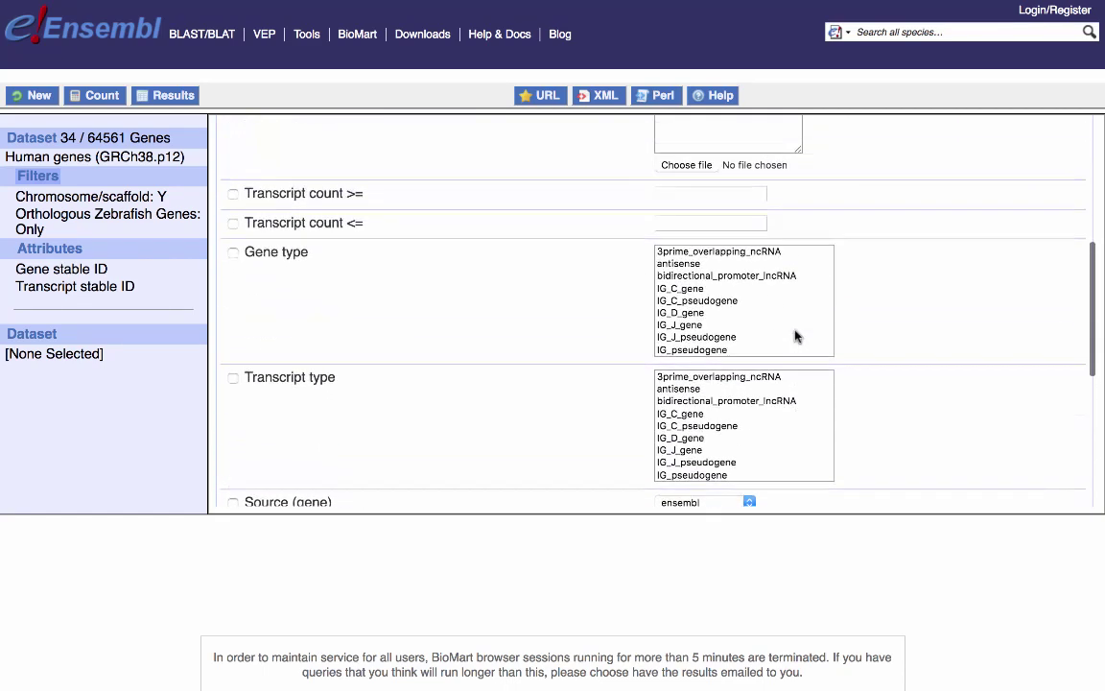
scroll(794, 336, "down", 2)
scroll(794, 336, "down", 5)
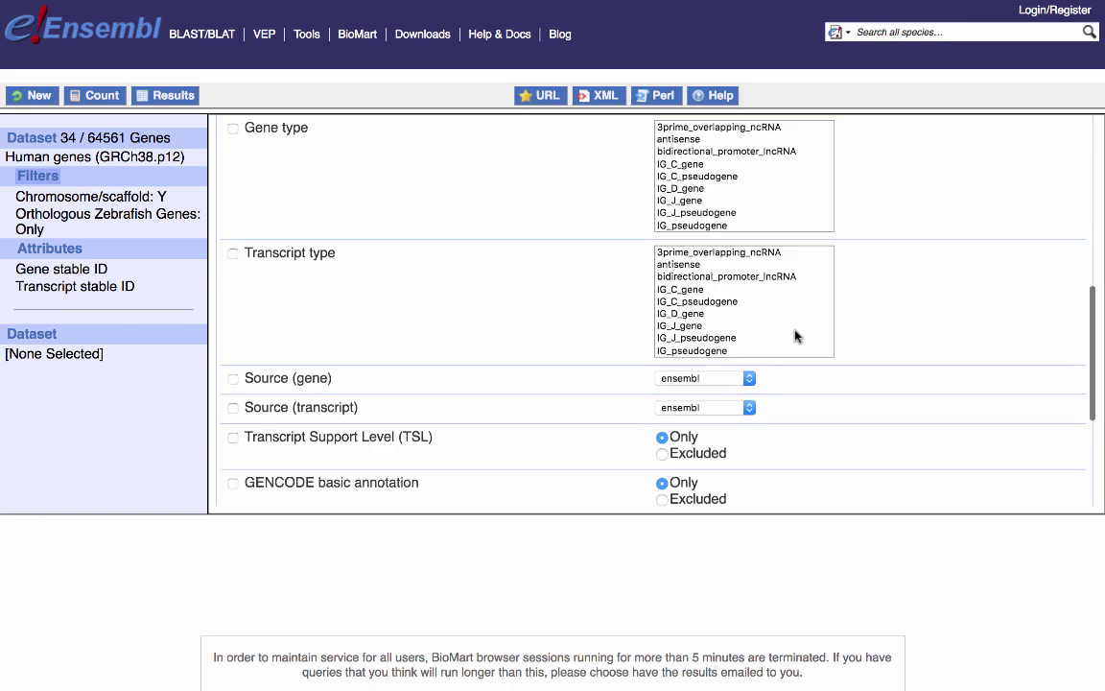
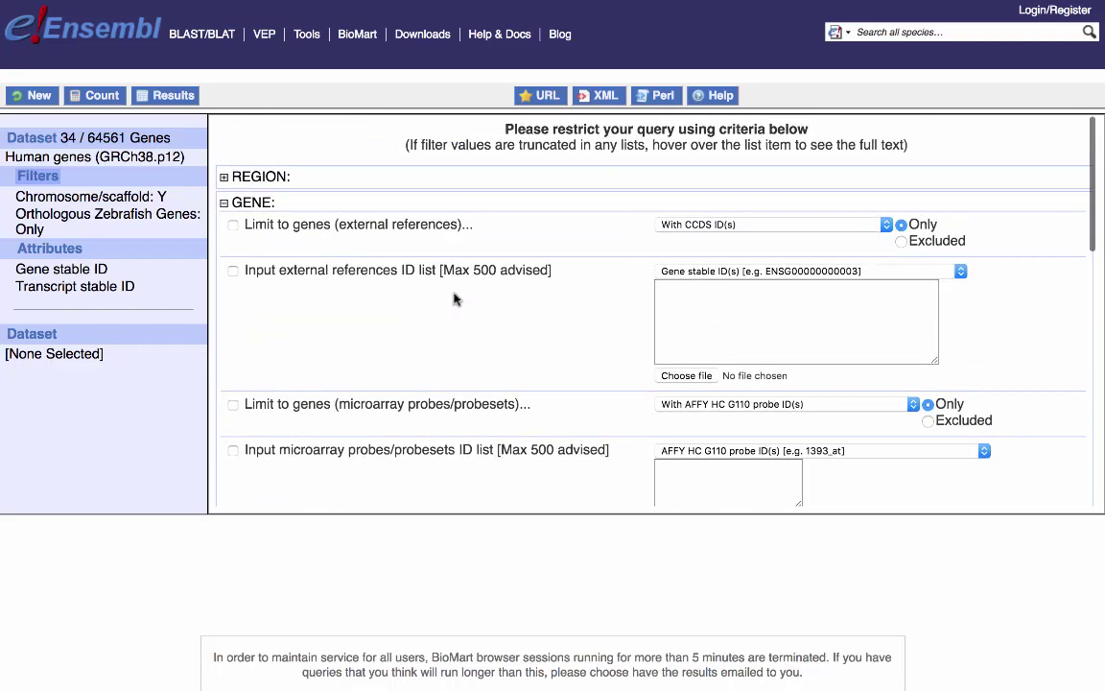
left_click(223, 203)
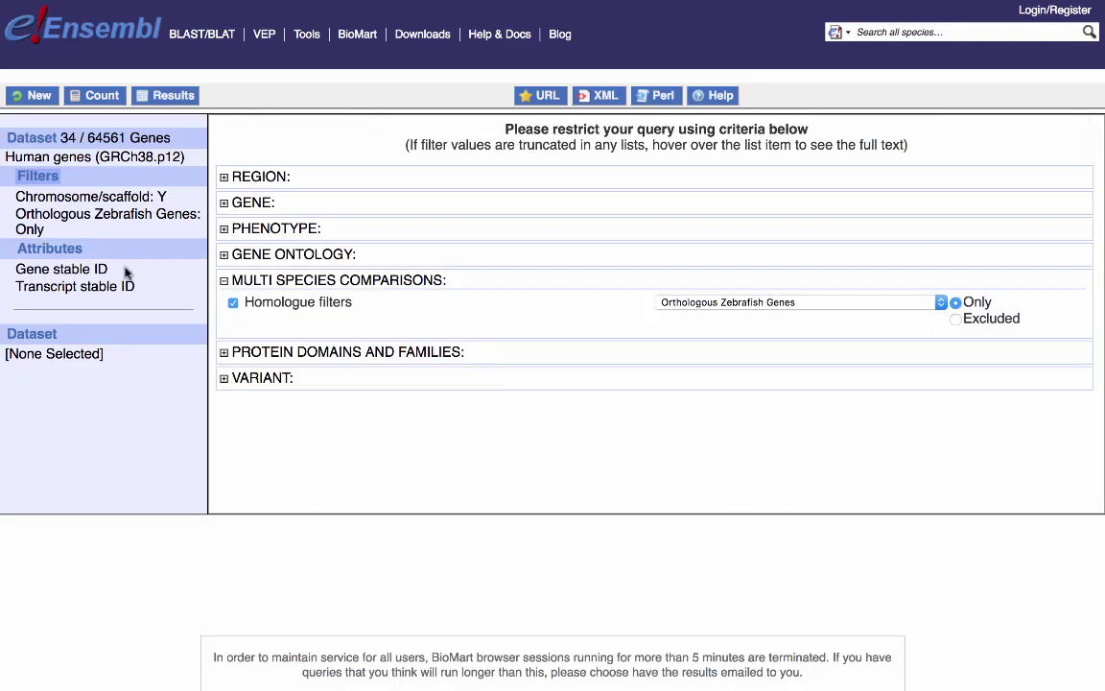
Go to the output attributes and choose the Homologues category after checking what Sequences offers
left_click(52, 250)
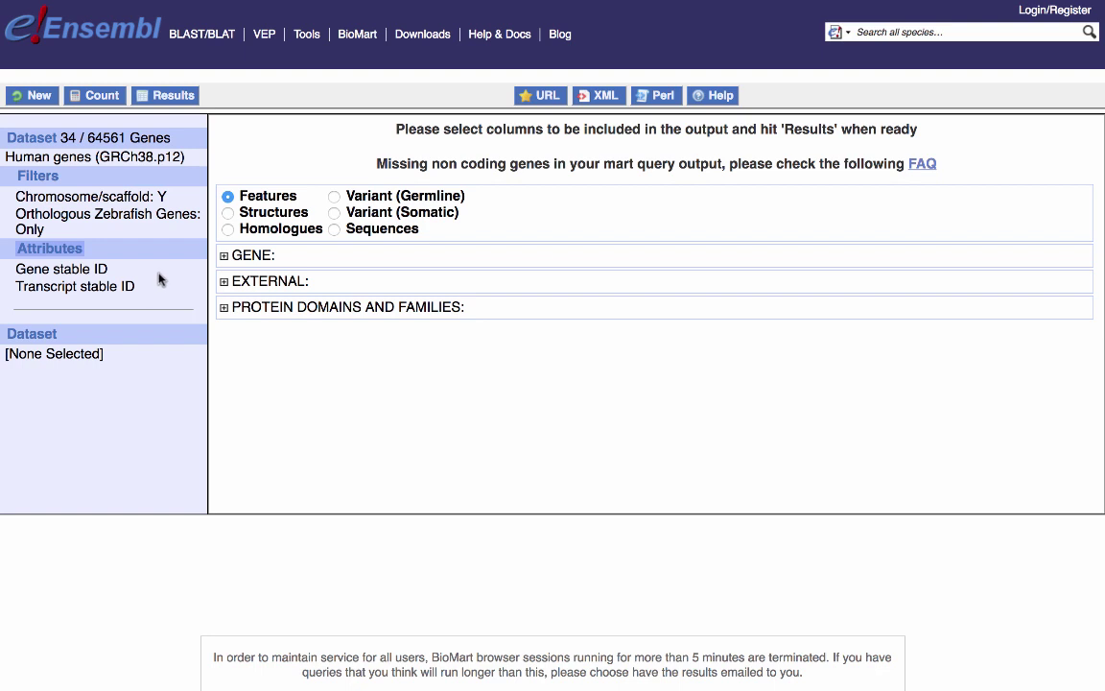
left_click(334, 229)
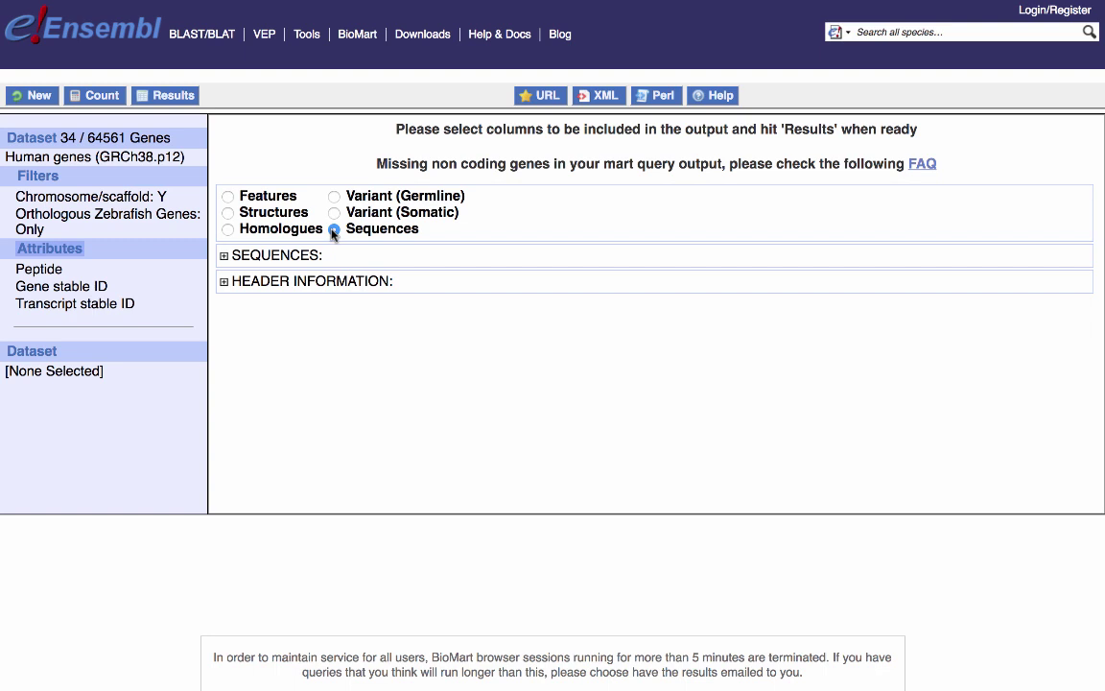
left_click(229, 230)
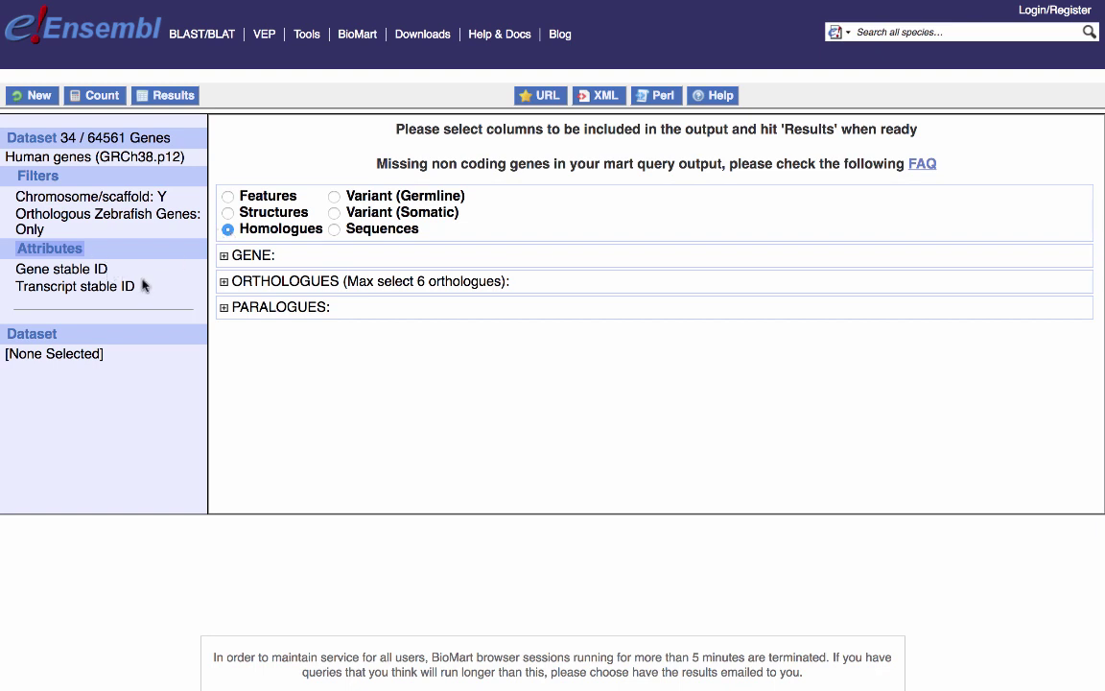
Add chromosome/scaffold name, gene start (bp), gene end (bp) and gene name to the human gene output attributes
left_click(223, 256)
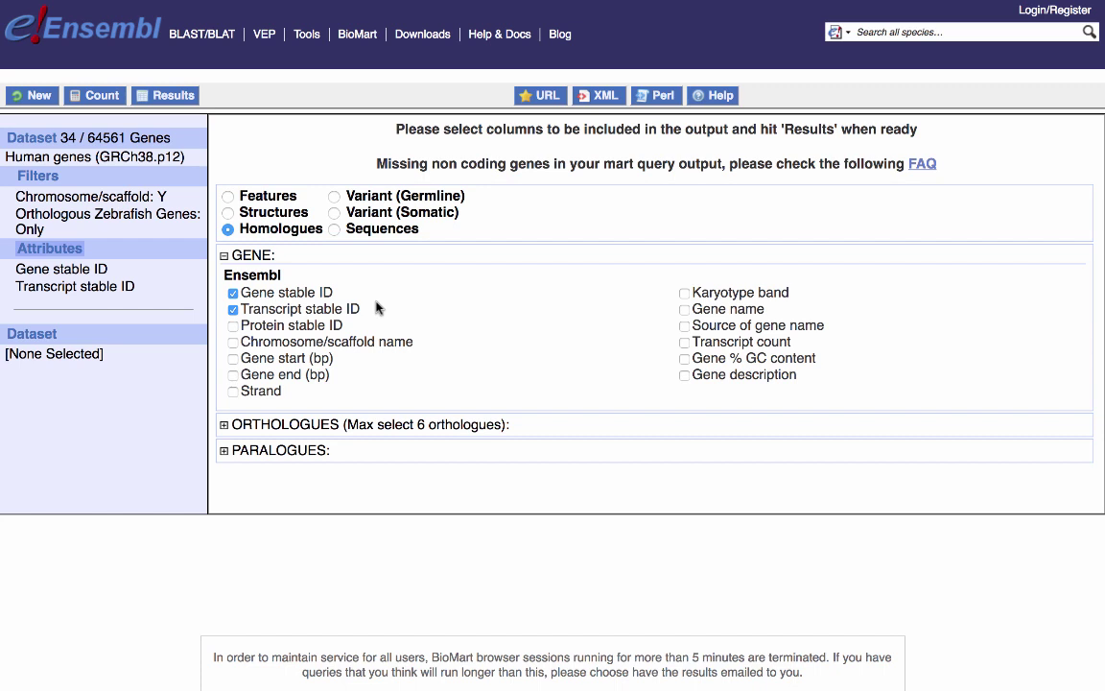
left_click(233, 342)
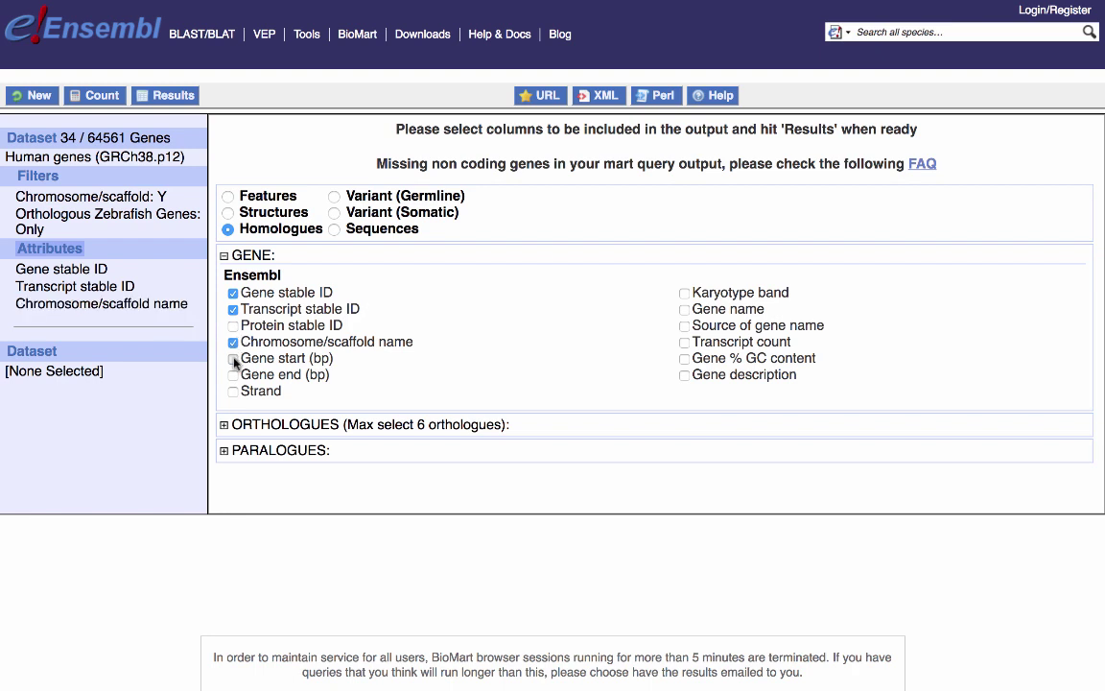
left_click(233, 358)
left_click(233, 375)
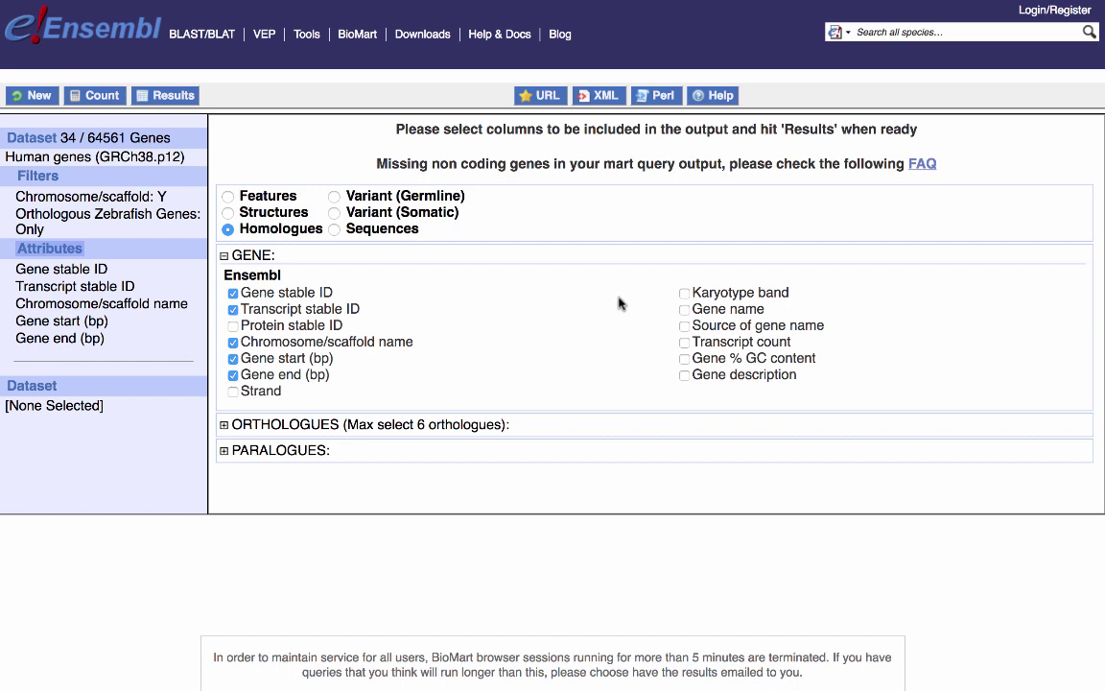
left_click(685, 310)
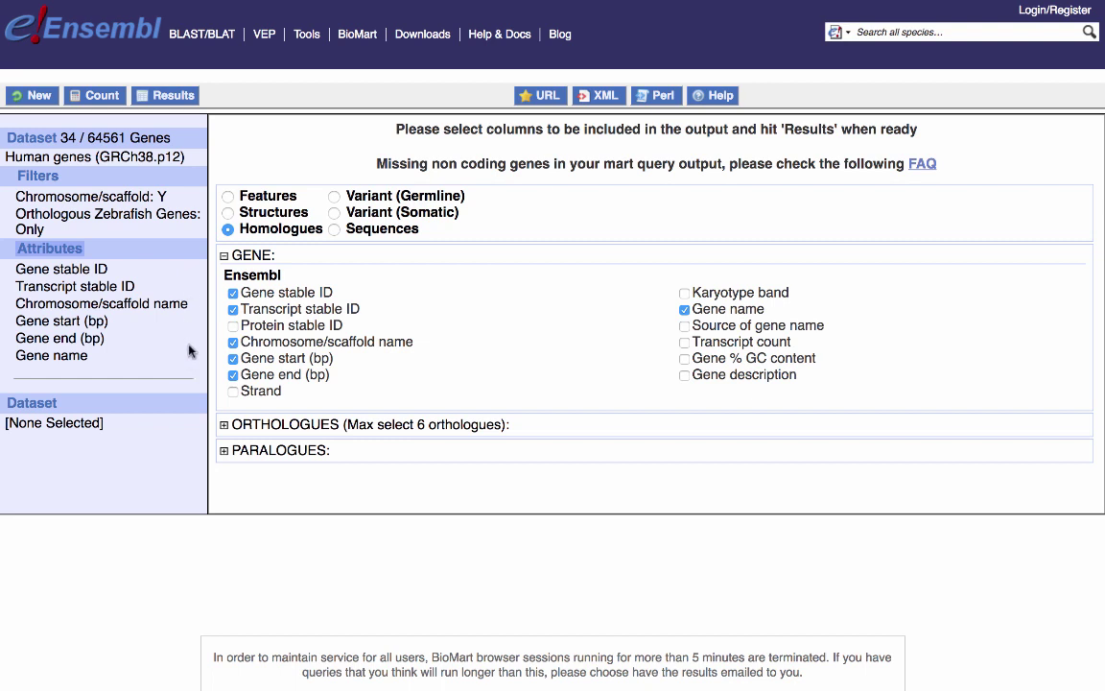
Add the zebrafish orthologue attributes gene stable ID, gene name, chromosome/scaffold name, start (bp), end (bp) and last common ancestor
left_click(223, 425)
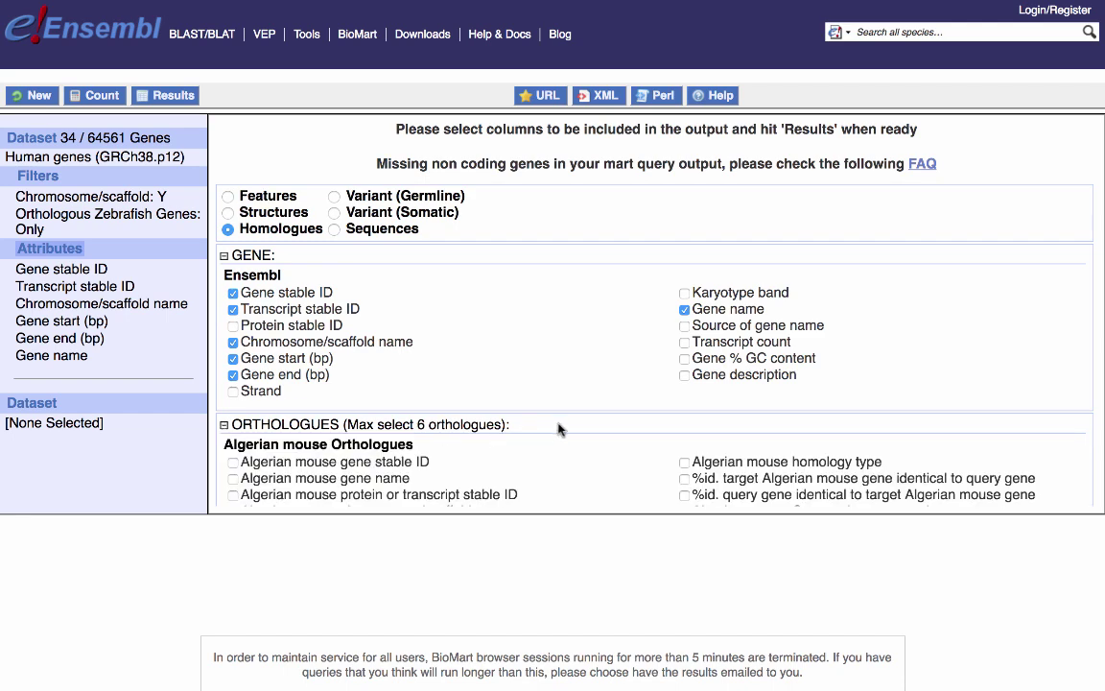
scroll(559, 429, "down", 3)
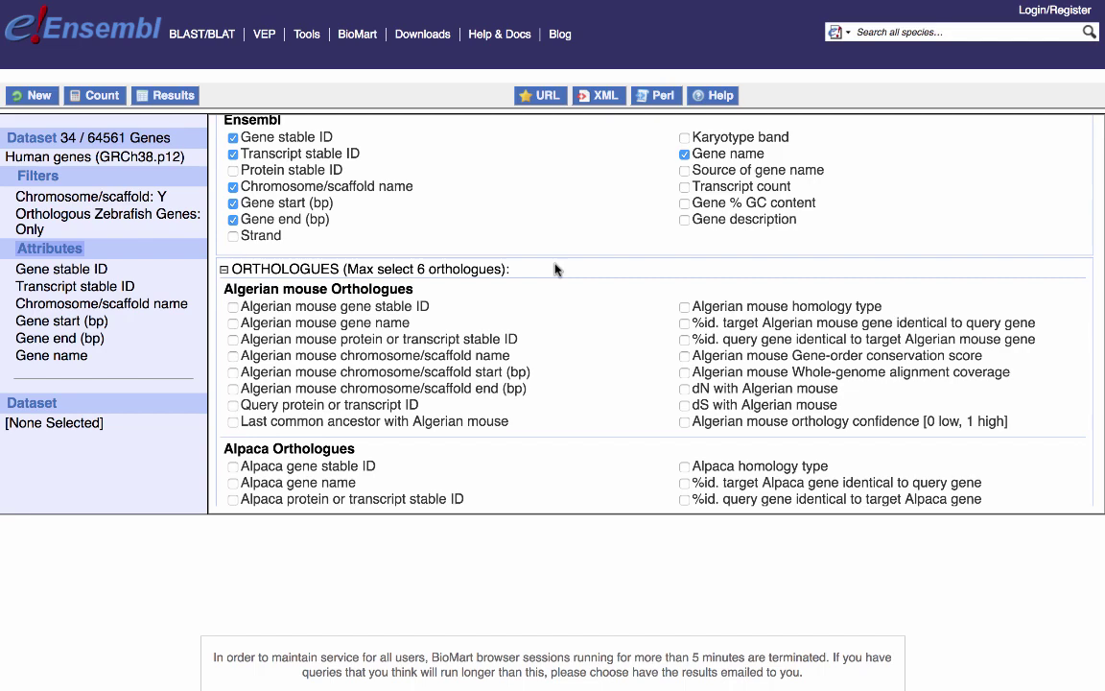
scroll(555, 270, "down", 10)
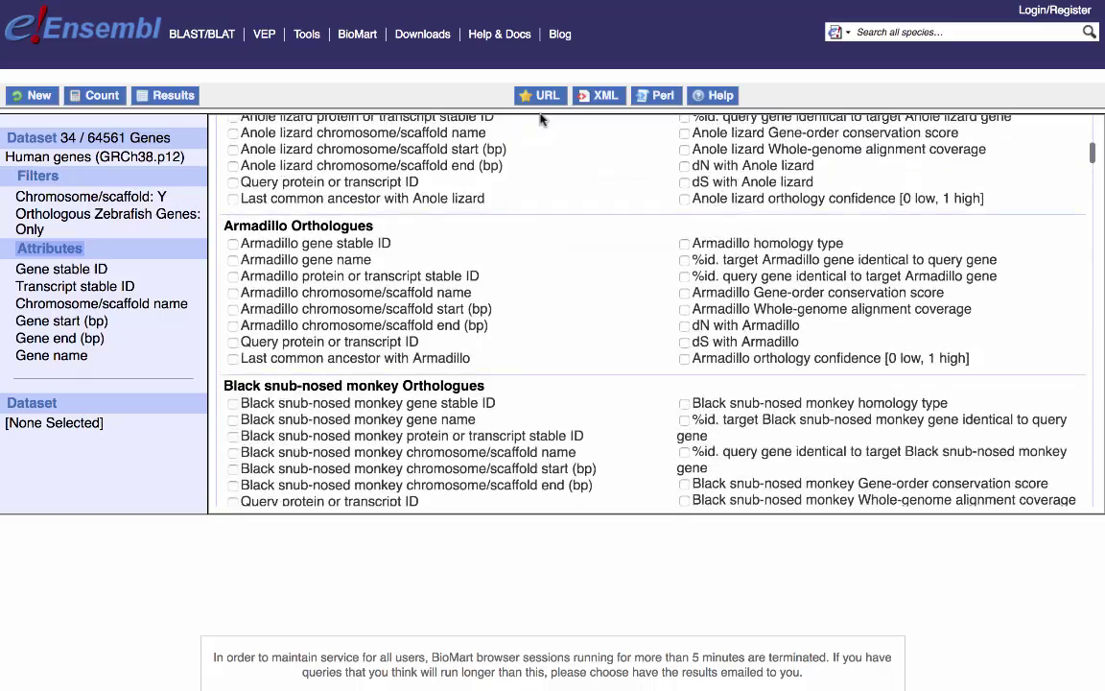
scroll(579, 236, "down", 3)
scroll(578, 236, "down", 20)
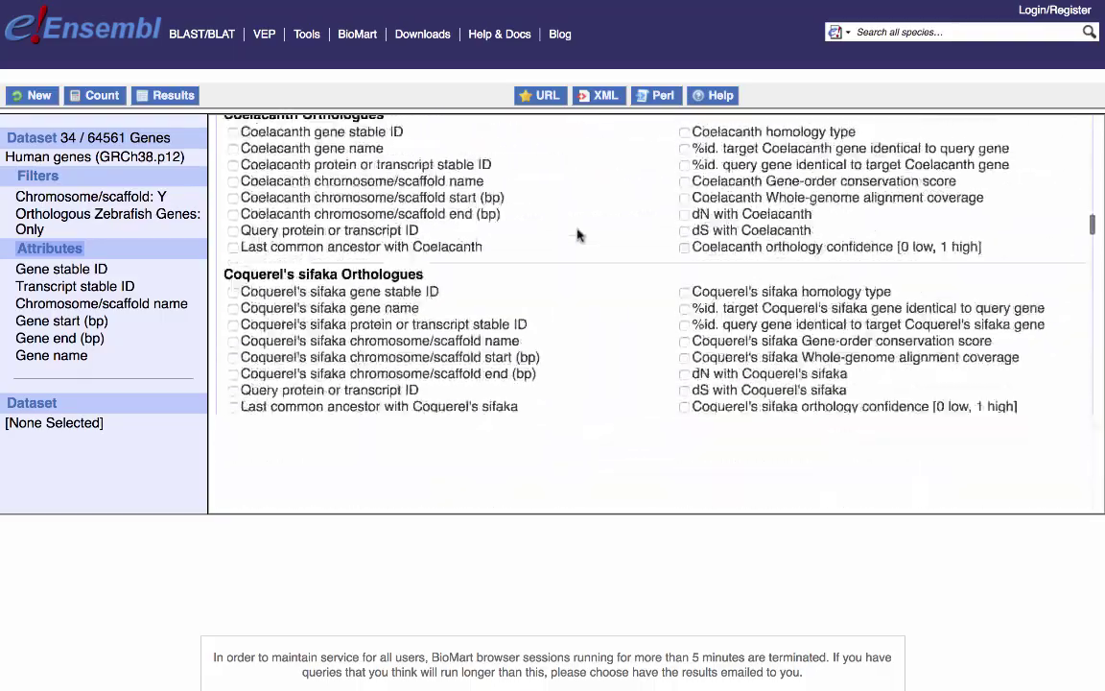
scroll(578, 229, "down", 20)
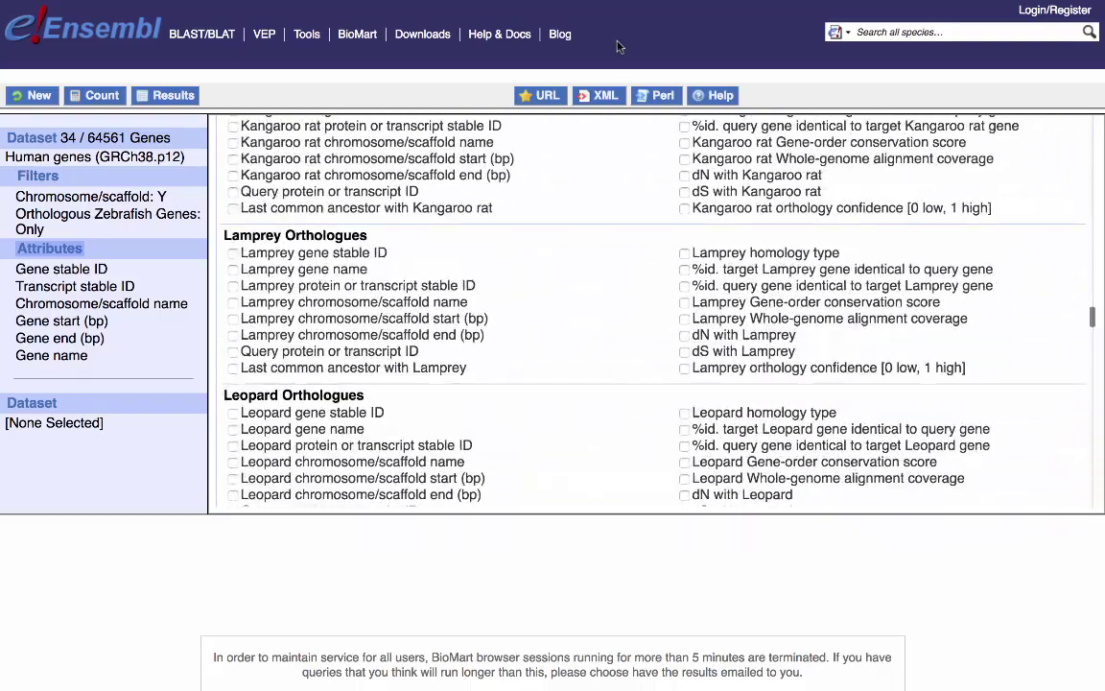
scroll(587, 268, "down", 20)
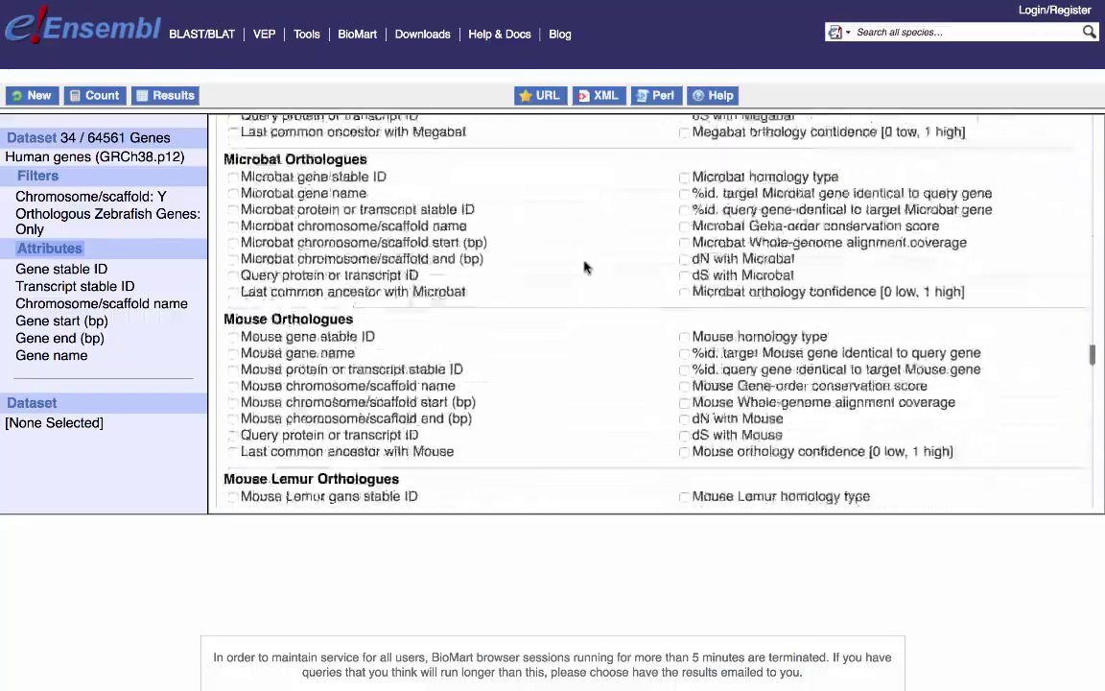
scroll(587, 268, "down", 20)
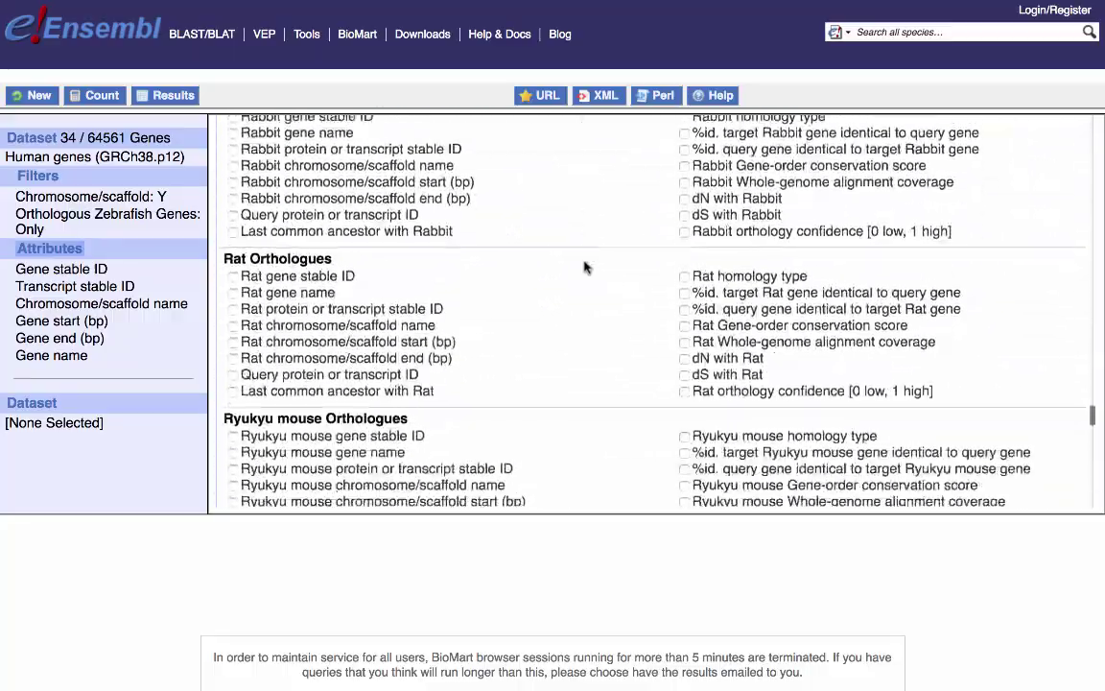
scroll(587, 268, "down", 20)
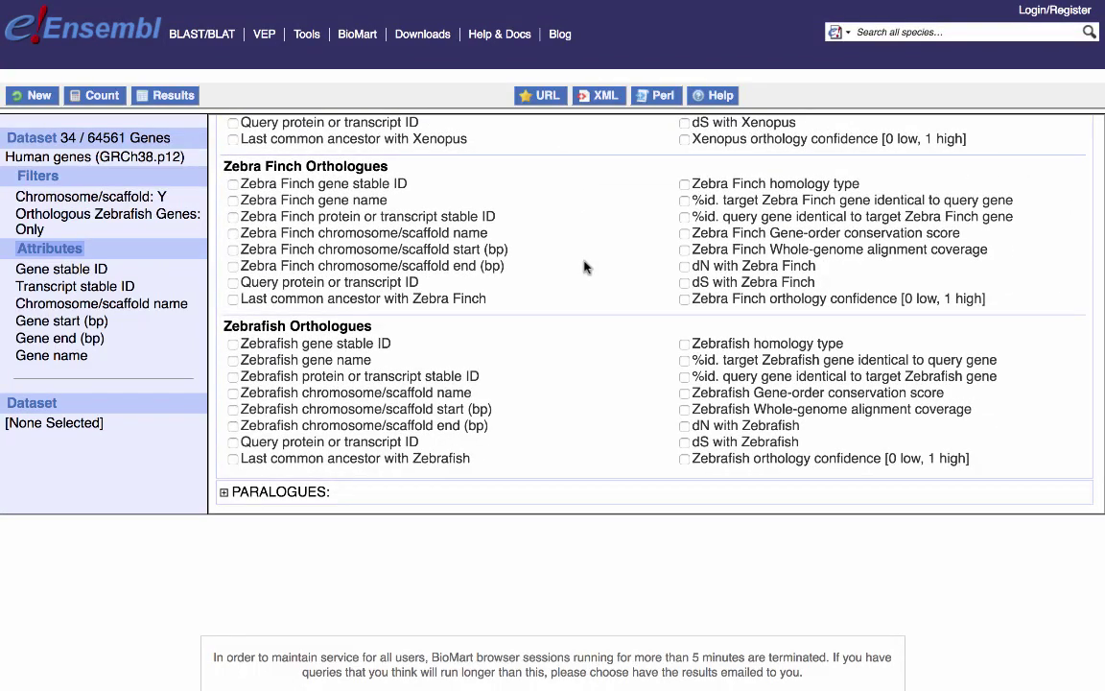
left_click(233, 345)
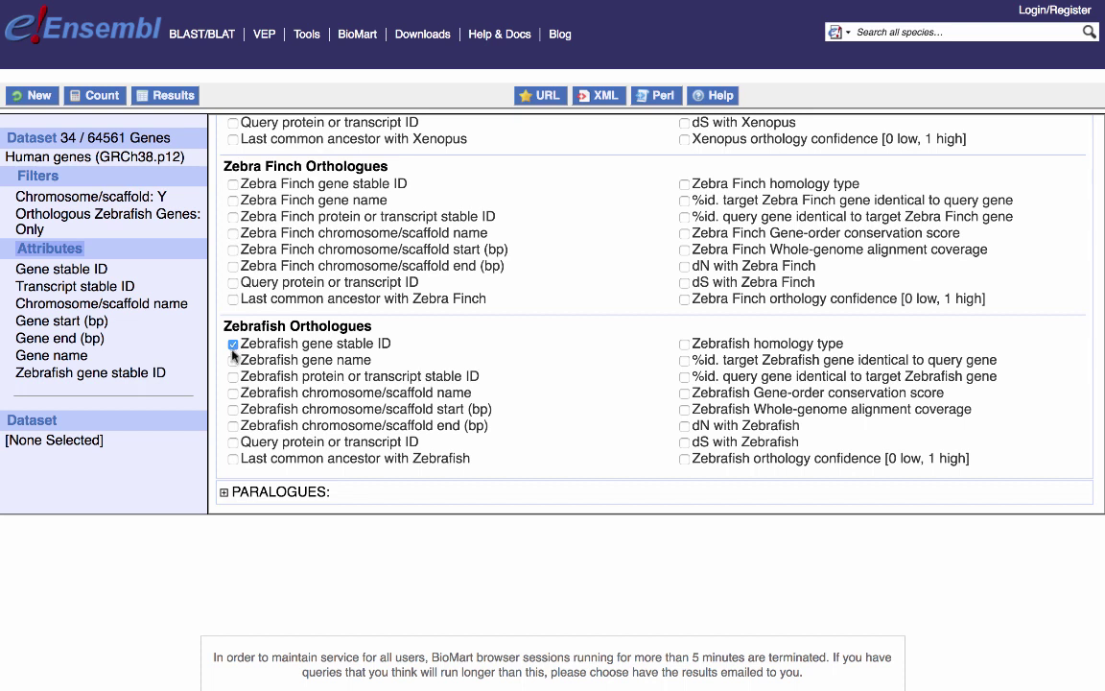
left_click(233, 360)
left_click(233, 393)
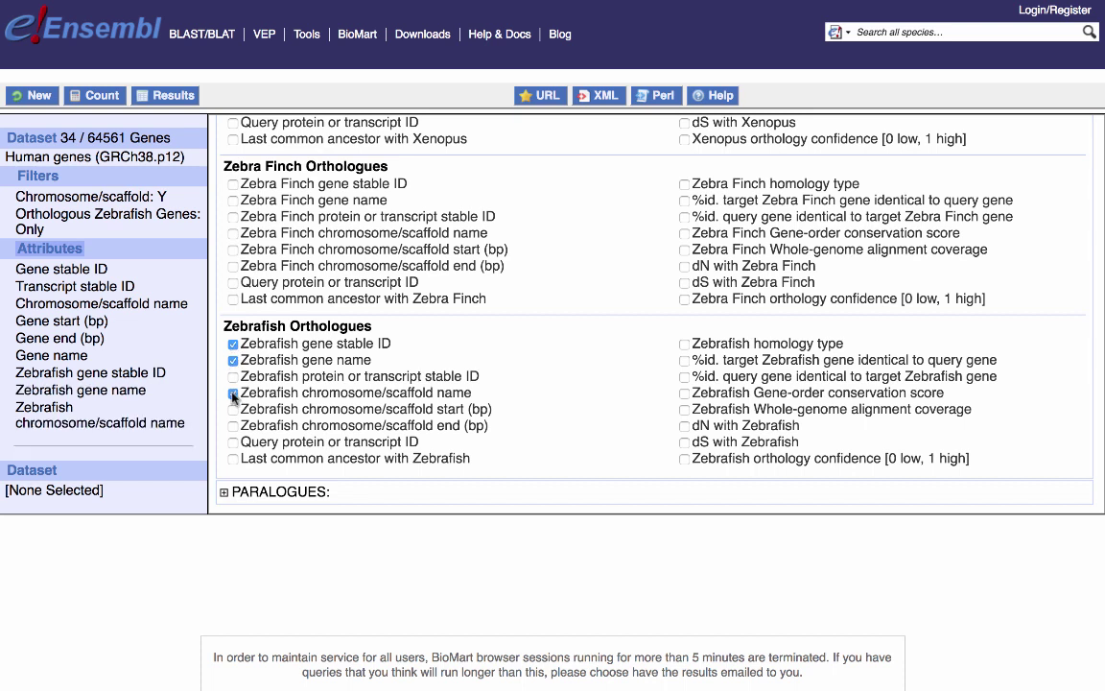
left_click(233, 411)
left_click(233, 426)
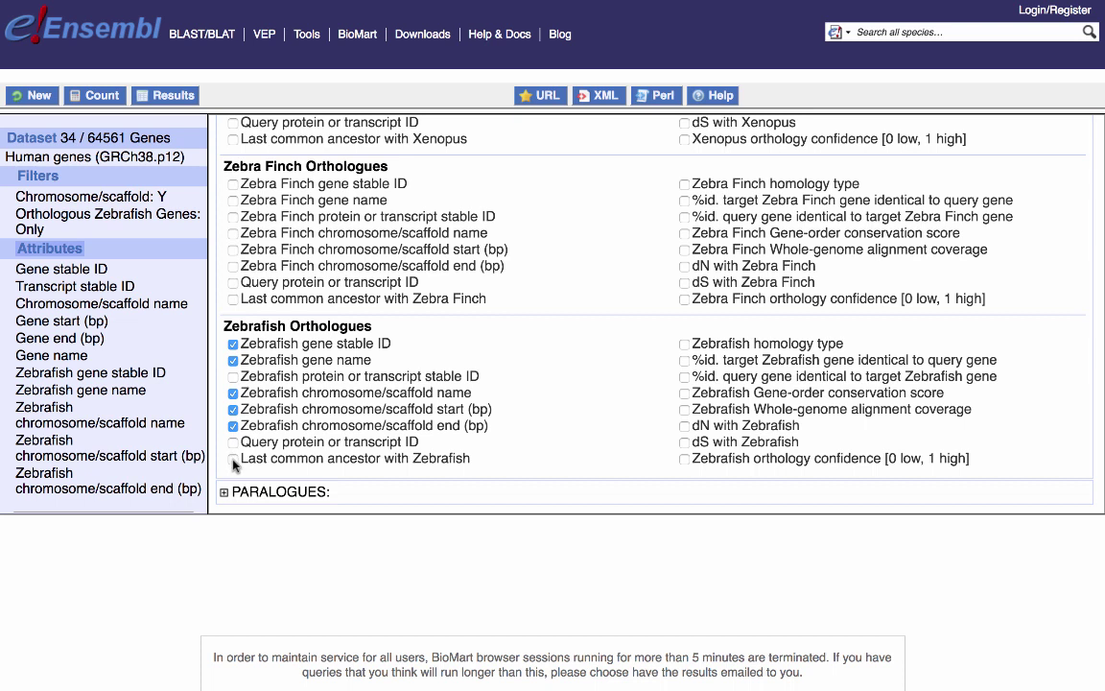
left_click(233, 459)
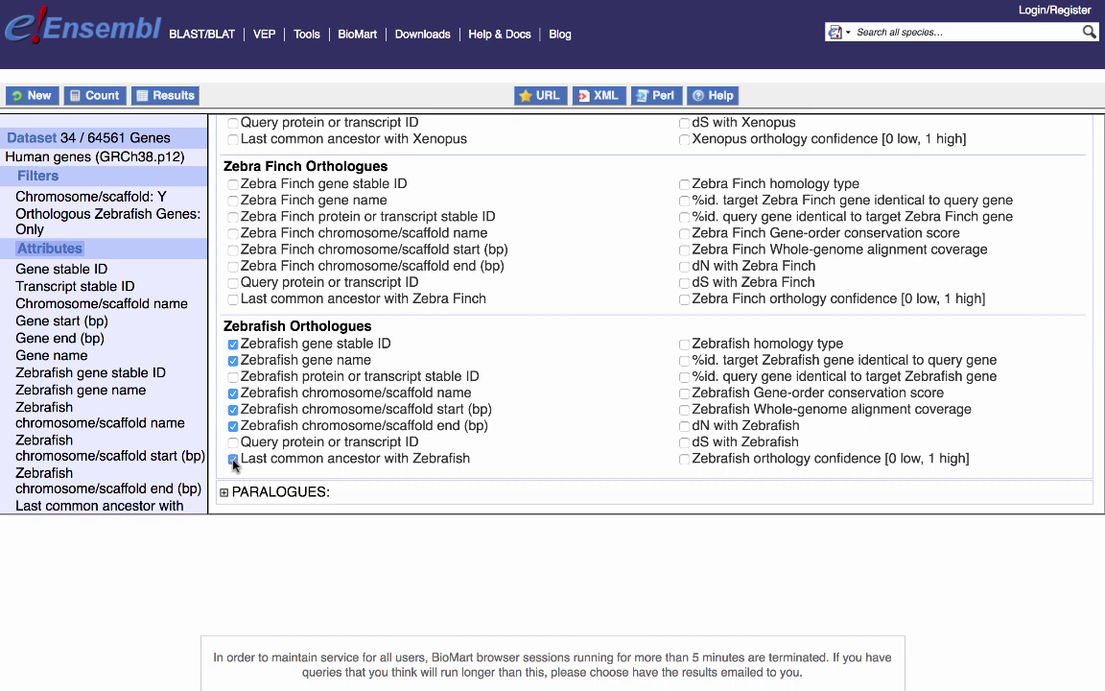
Add the zebrafish homology type and both target and query %id attributes, and collapse the orthologues section
left_click(685, 344)
left_click(685, 361)
left_click(685, 377)
scroll(91, 362, "down", 4)
scroll(96, 369, "up", 2)
scroll(96, 370, "up", 2)
scroll(424, 288, "up", 10)
scroll(422, 343, "up", 20)
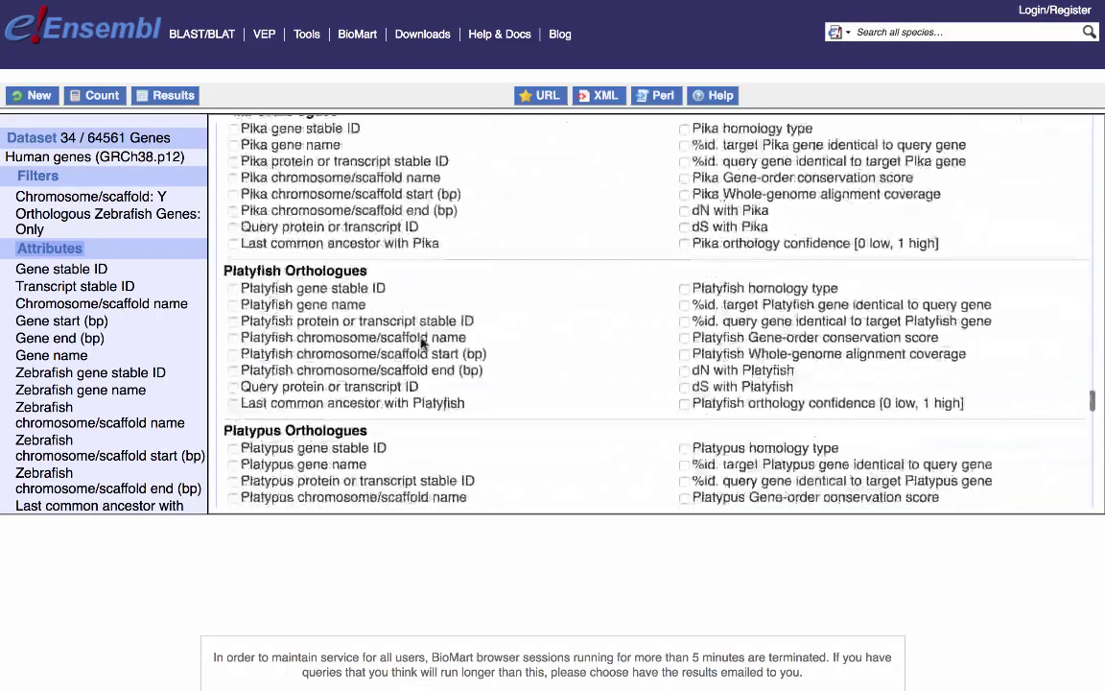
scroll(422, 343, "up", 20)
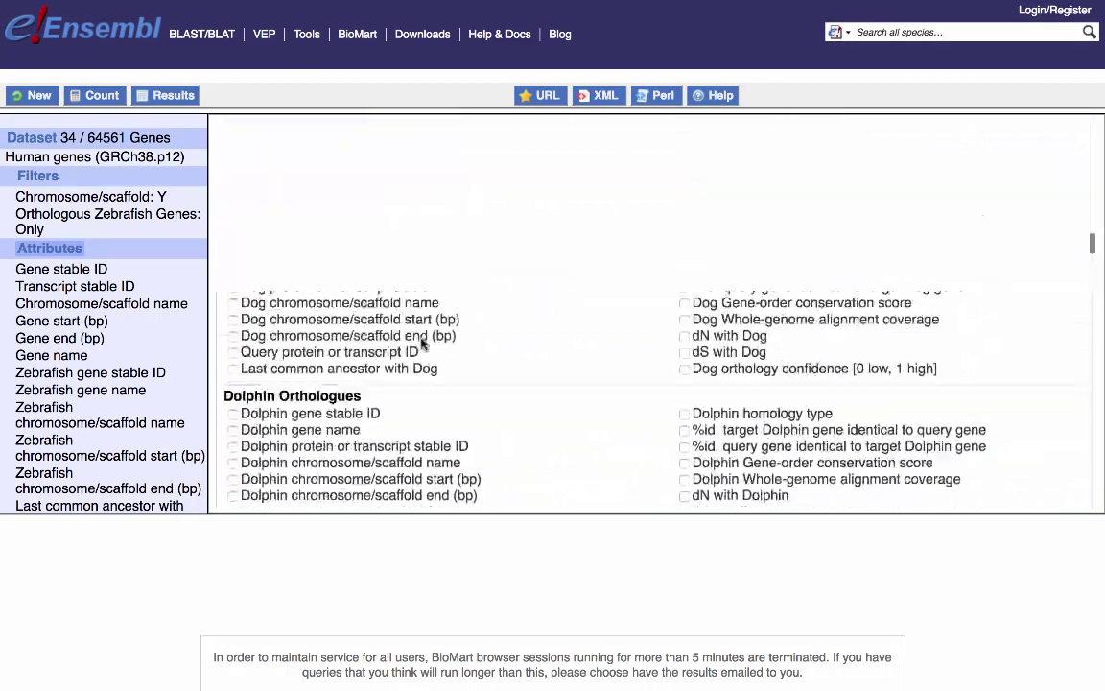
scroll(422, 343, "up", 15)
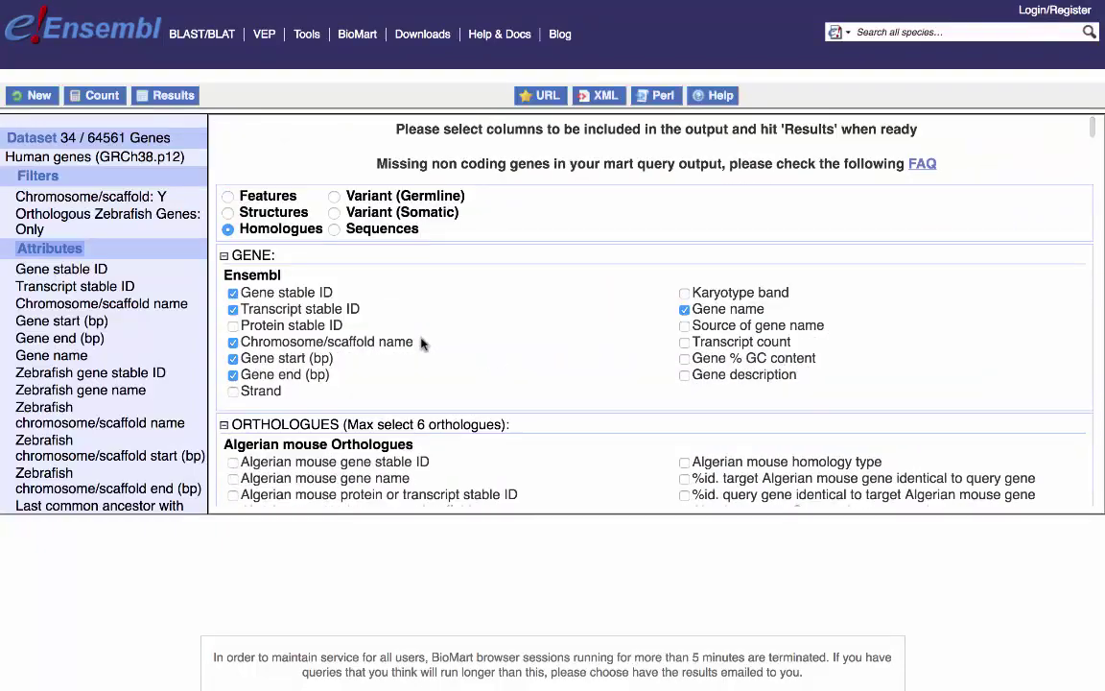
left_click(223, 424)
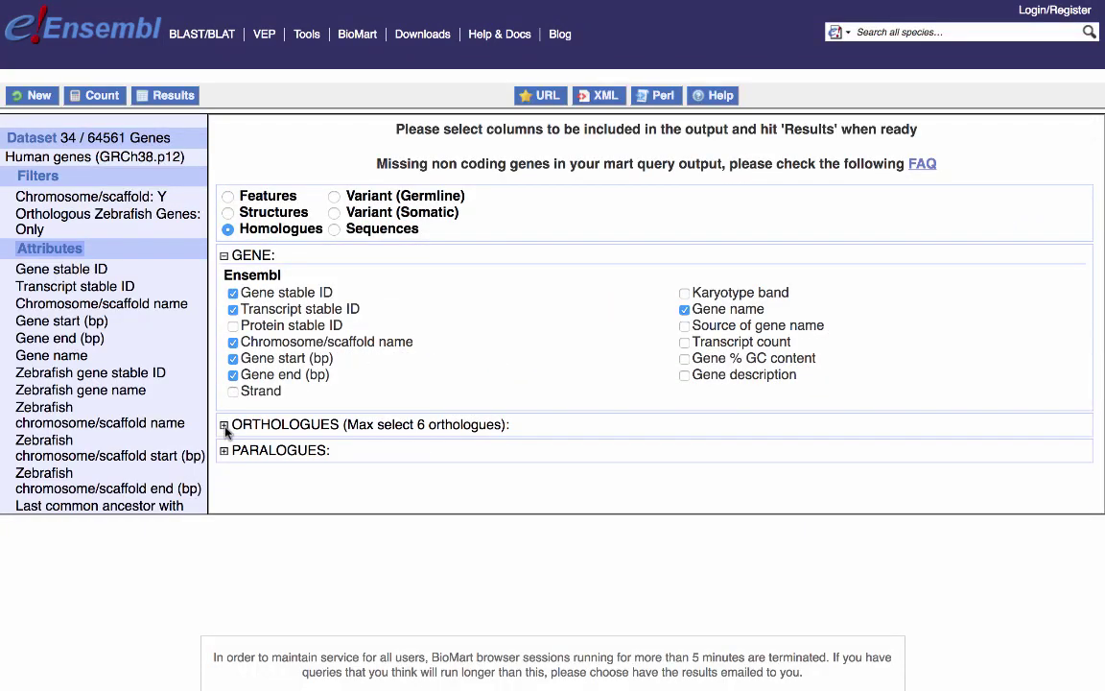
Display the query results and examine the human gene and zebrafish orthologue columns across the preview table
left_click(161, 97)
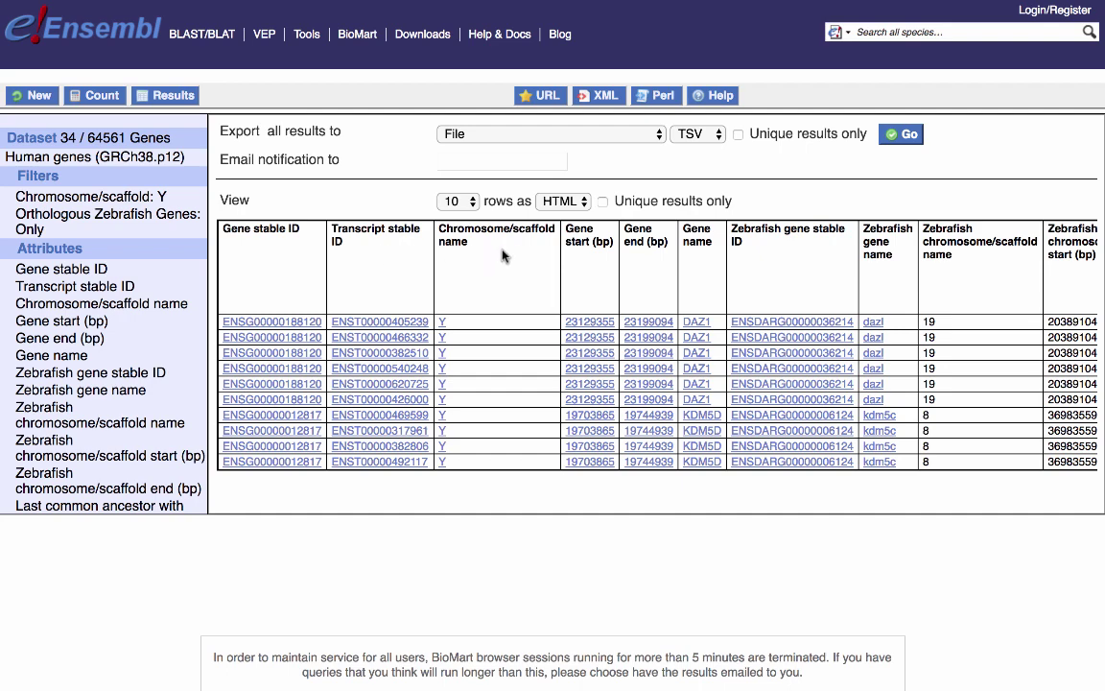
scroll(474, 394, "down", 3)
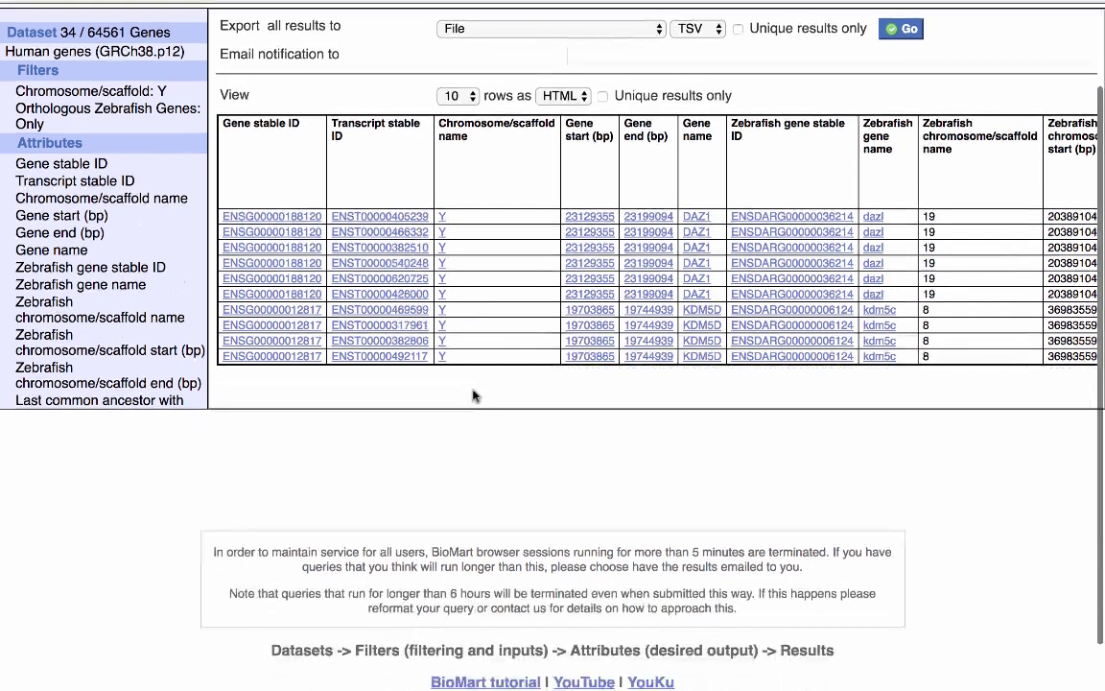
scroll(474, 394, "up", 3)
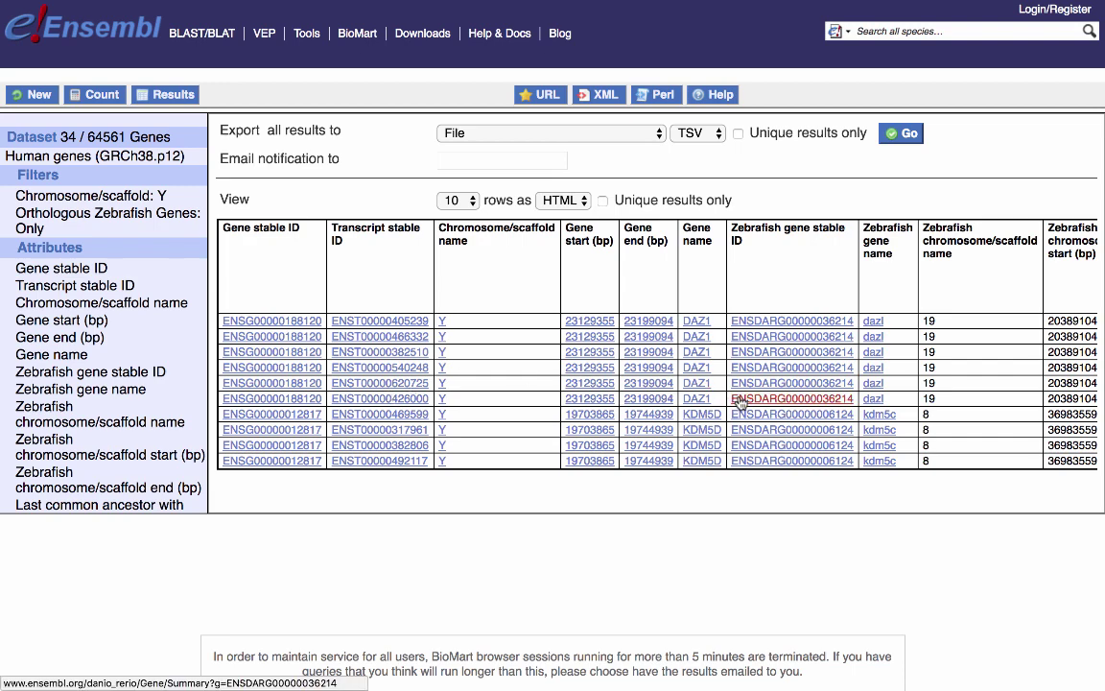
scroll(739, 401, "right", 6)
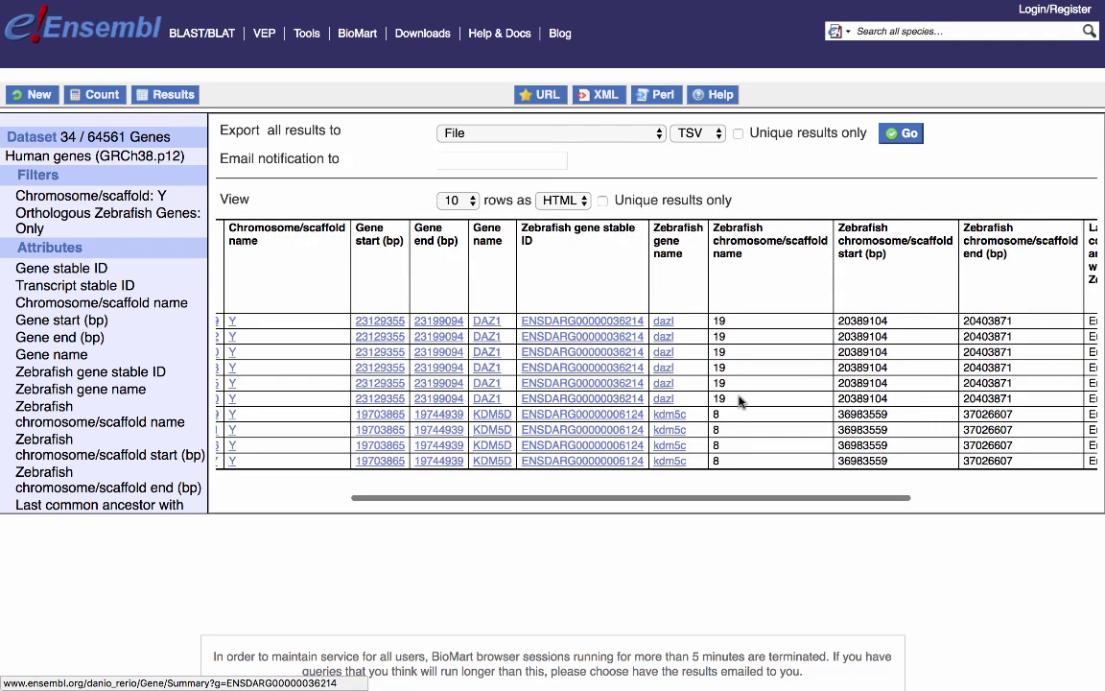
scroll(672, 394, "right", 2)
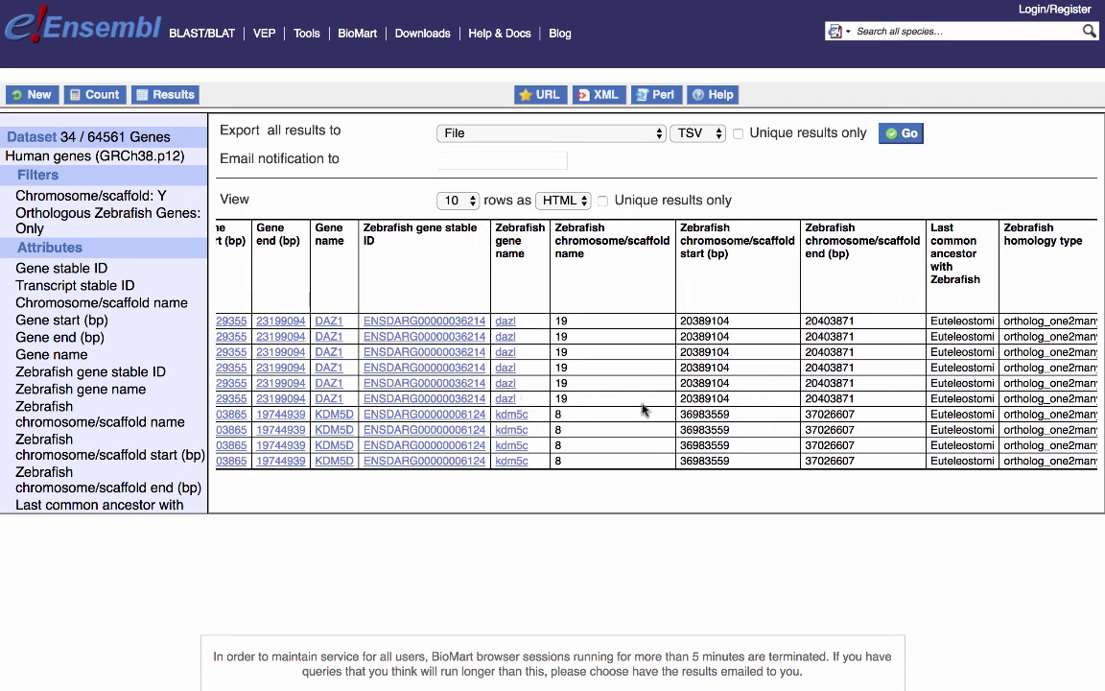
scroll(638, 407, "left", 5)
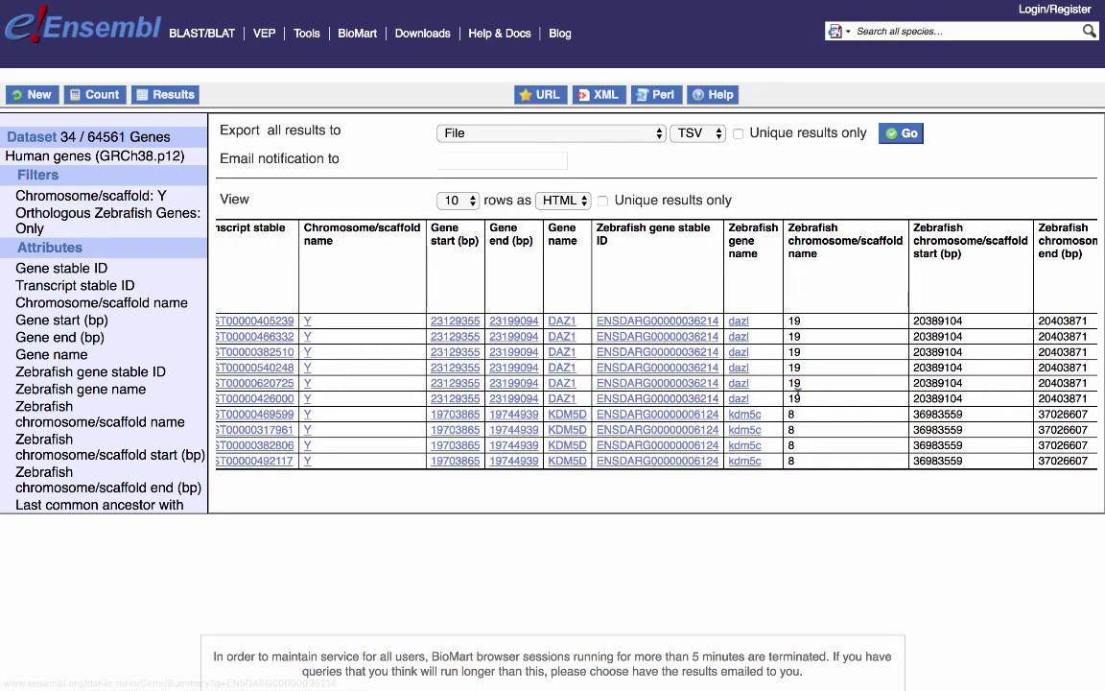
scroll(806, 404, "right", 5)
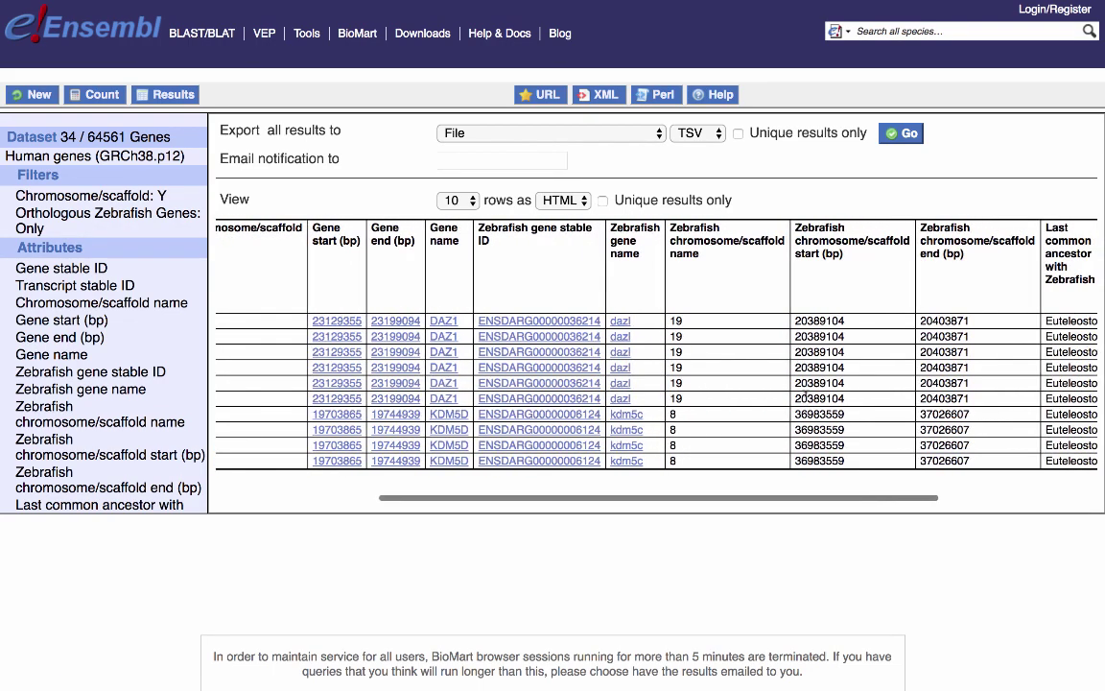
Remove Transcript stable ID from the human gene output attributes and redisplay the query results
scroll(806, 395, "right", 3)
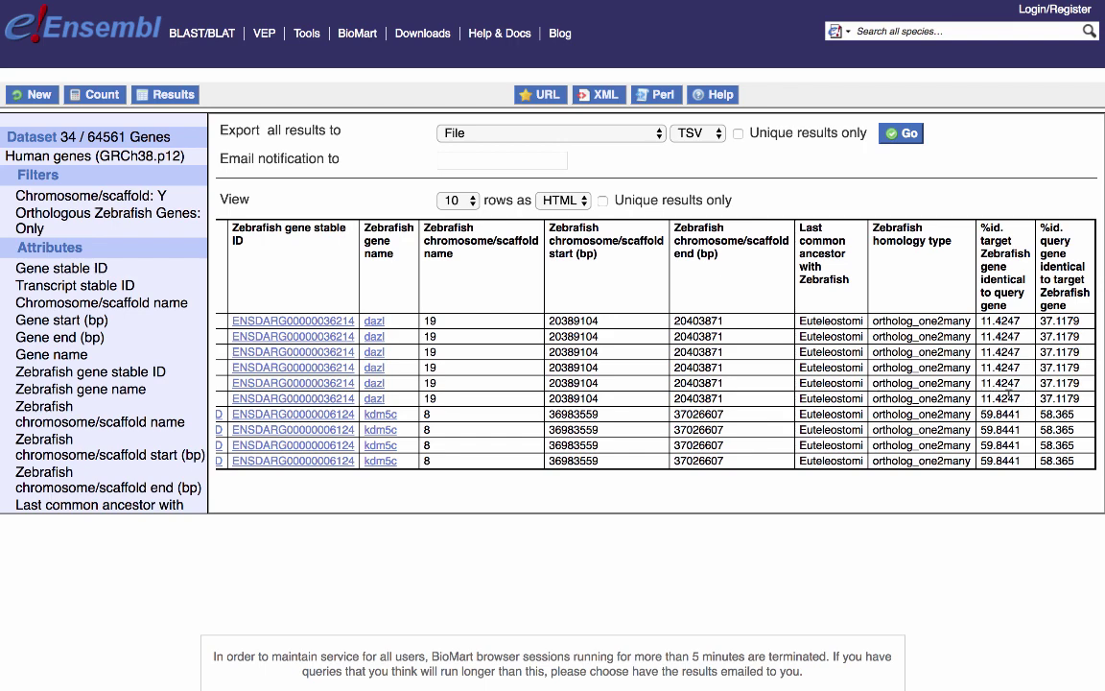
scroll(1017, 413, "down", 1)
scroll(1015, 418, "left", 3)
scroll(1015, 418, "left", 6)
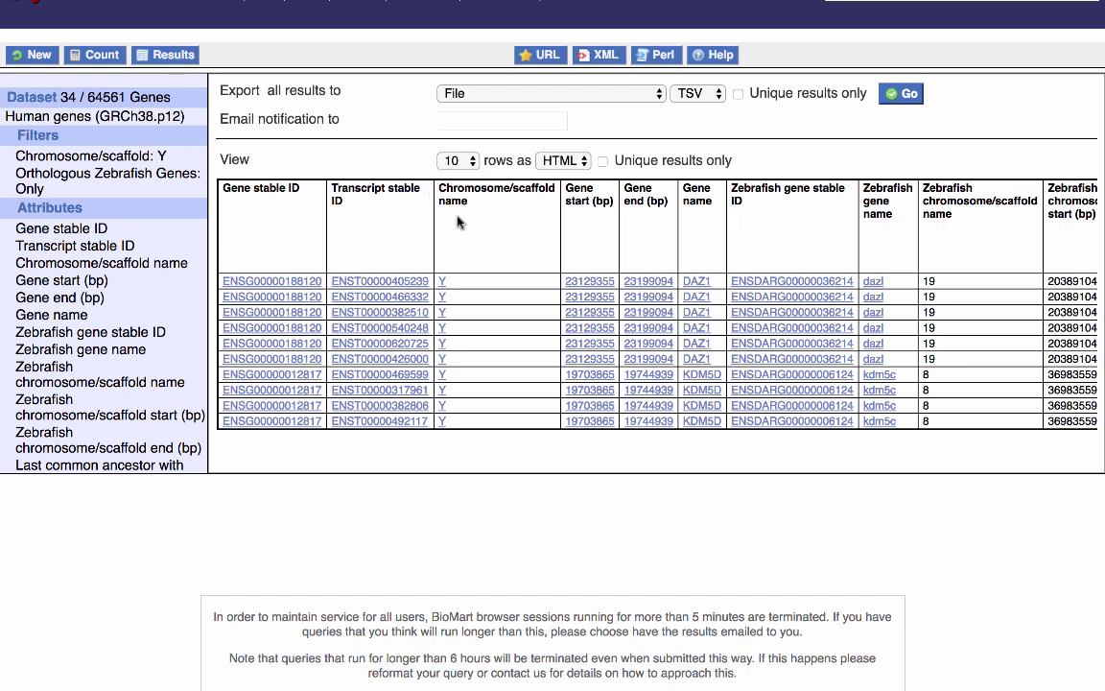
left_click(50, 208)
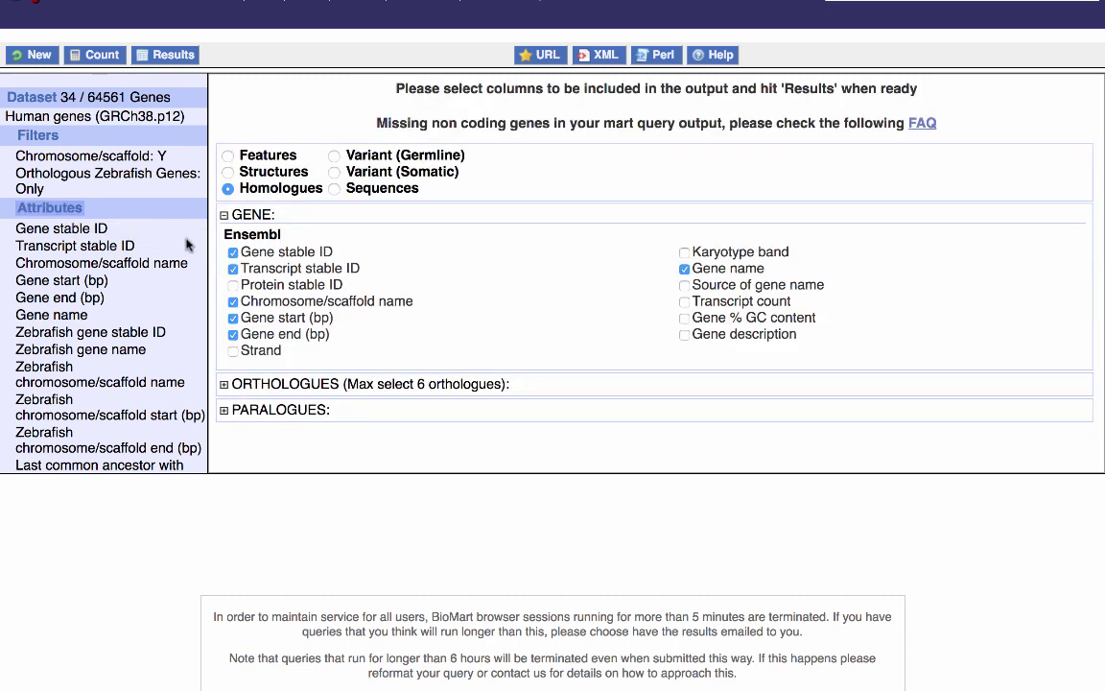
left_click(234, 270)
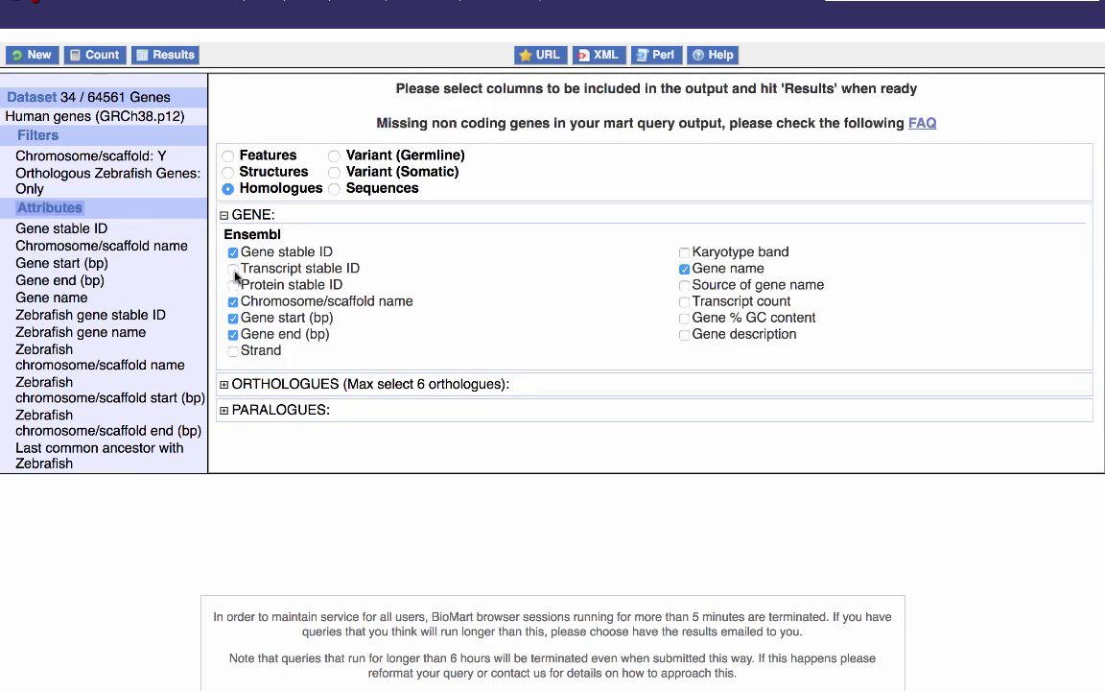
left_click(165, 55)
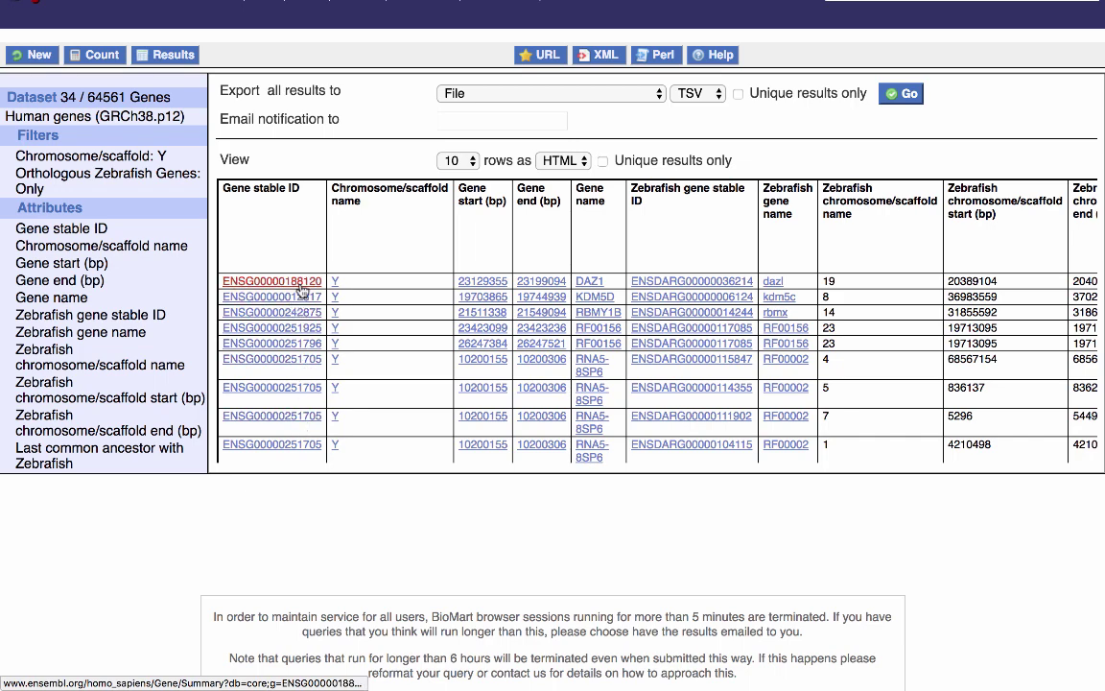
Look over the updated gene and orthologue columns, and set the results preview to 50 rows
scroll(432, 323, "down", 2)
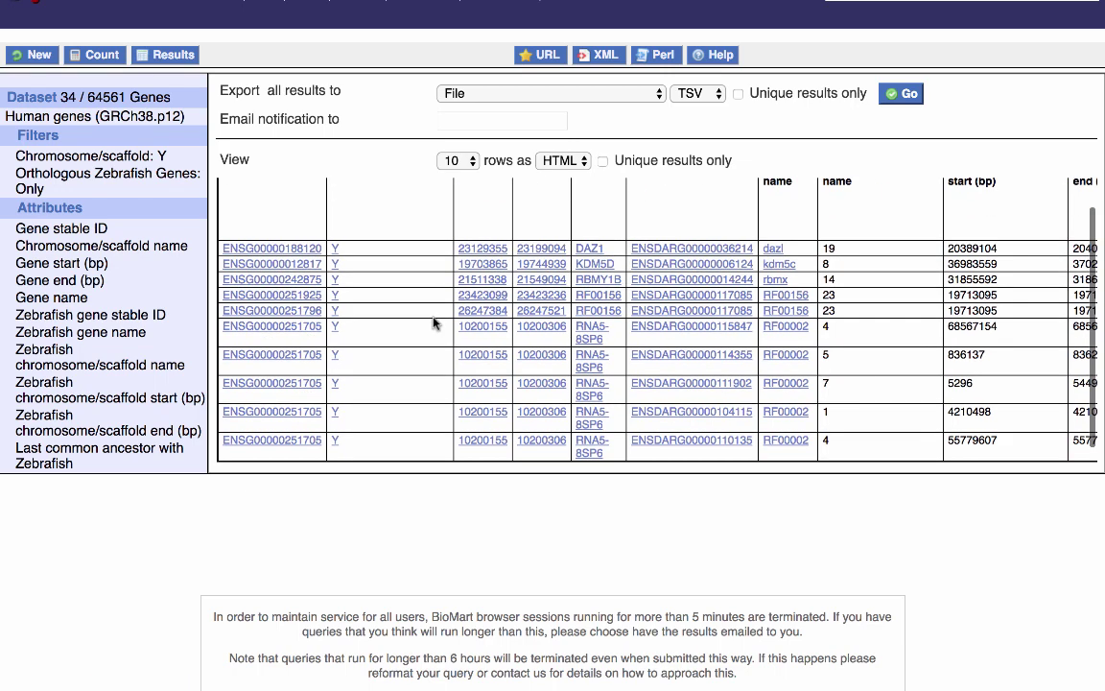
scroll(433, 323, "up", 1)
scroll(433, 323, "right", 8)
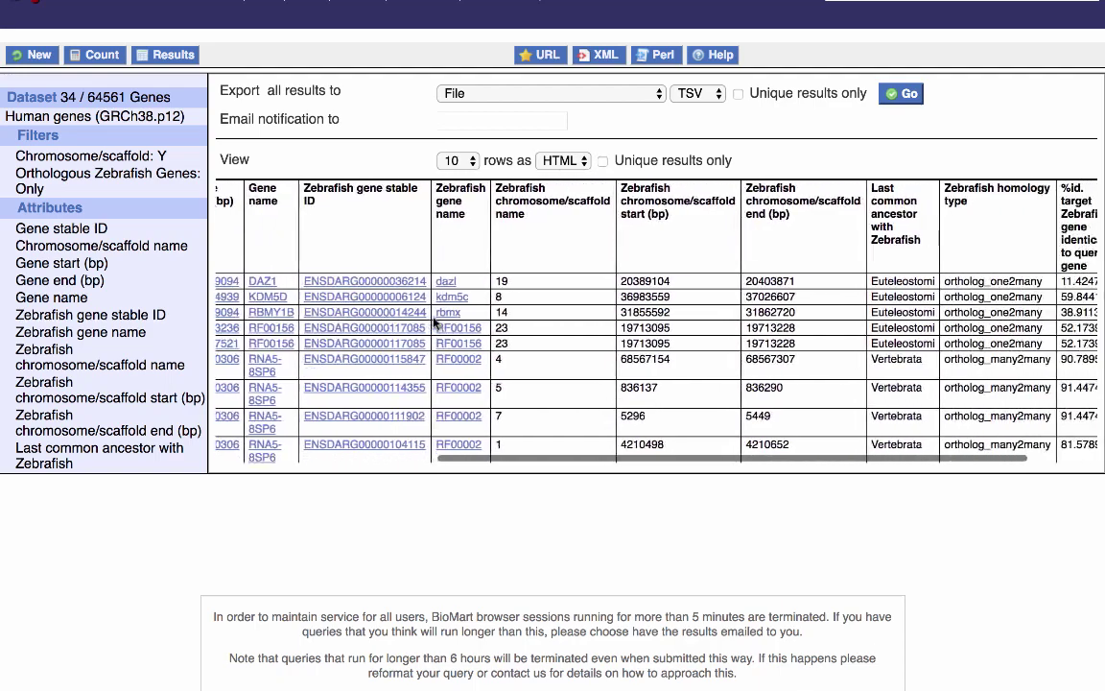
scroll(432, 323, "right", 2)
scroll(432, 323, "left", 10)
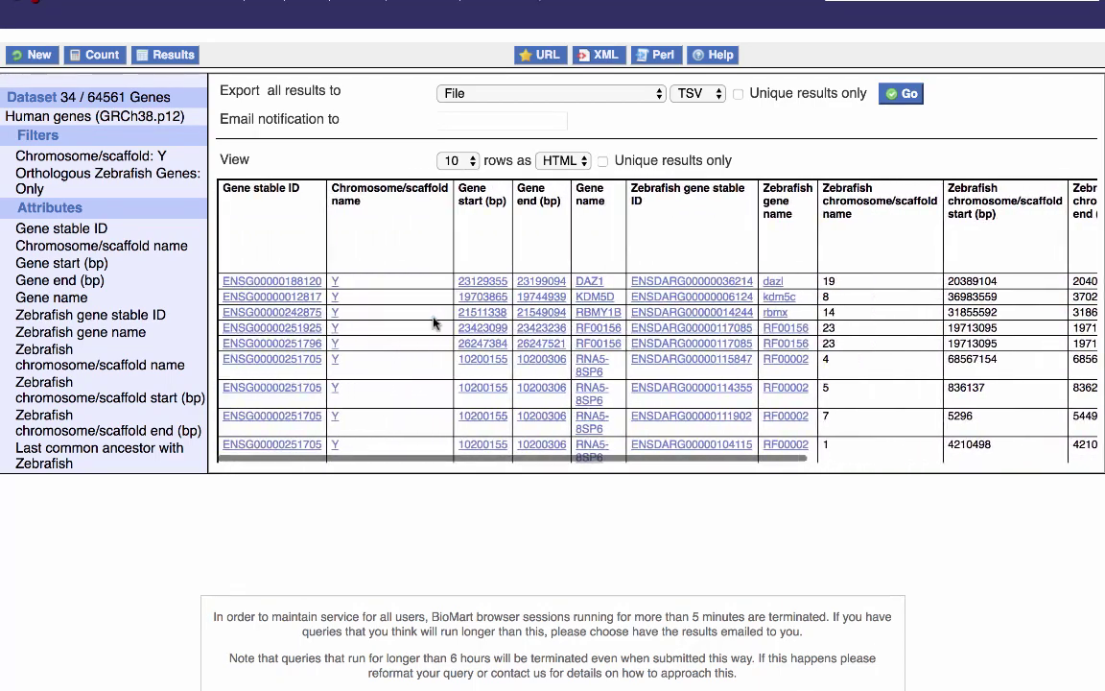
scroll(388, 144, "up", 1)
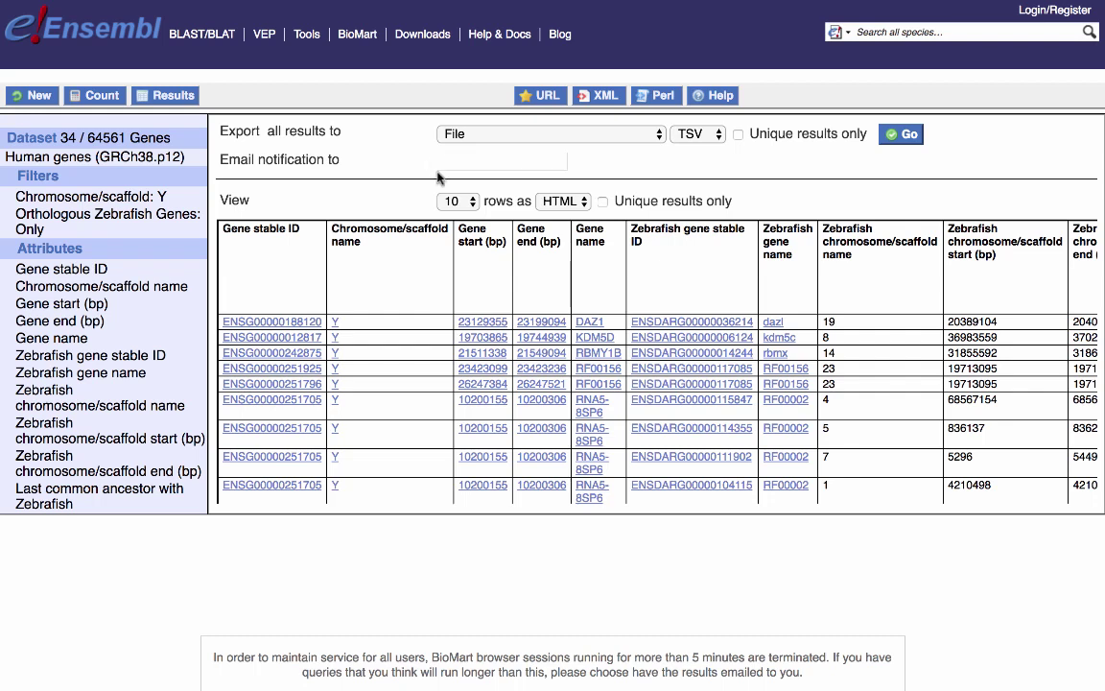
left_click(470, 205)
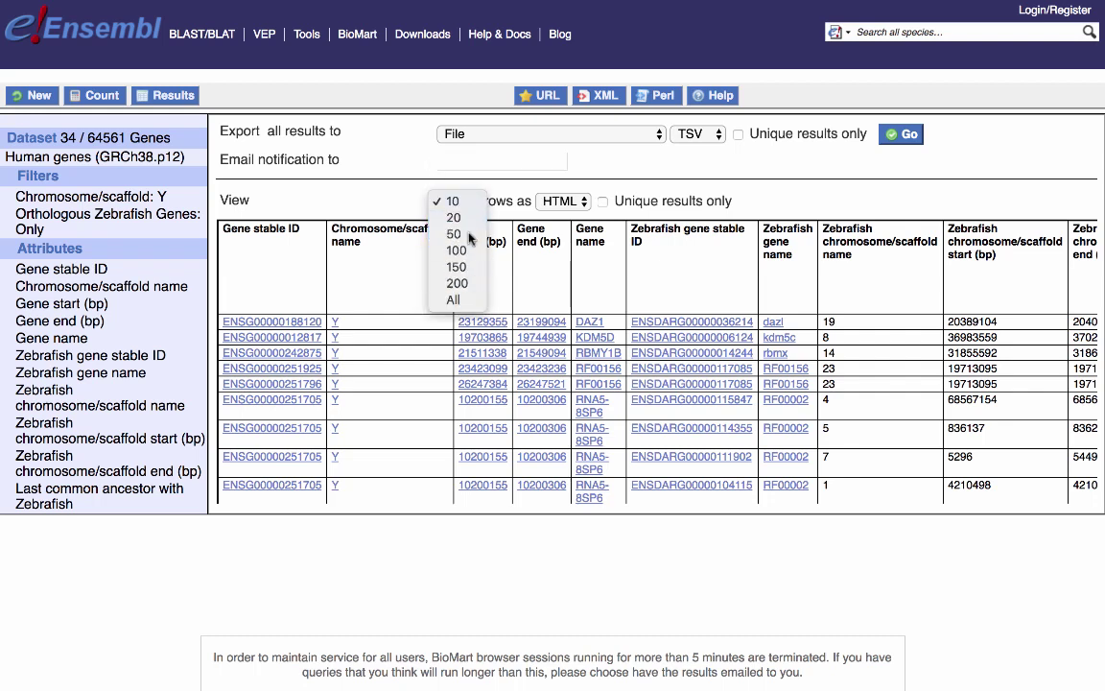
left_click(464, 234)
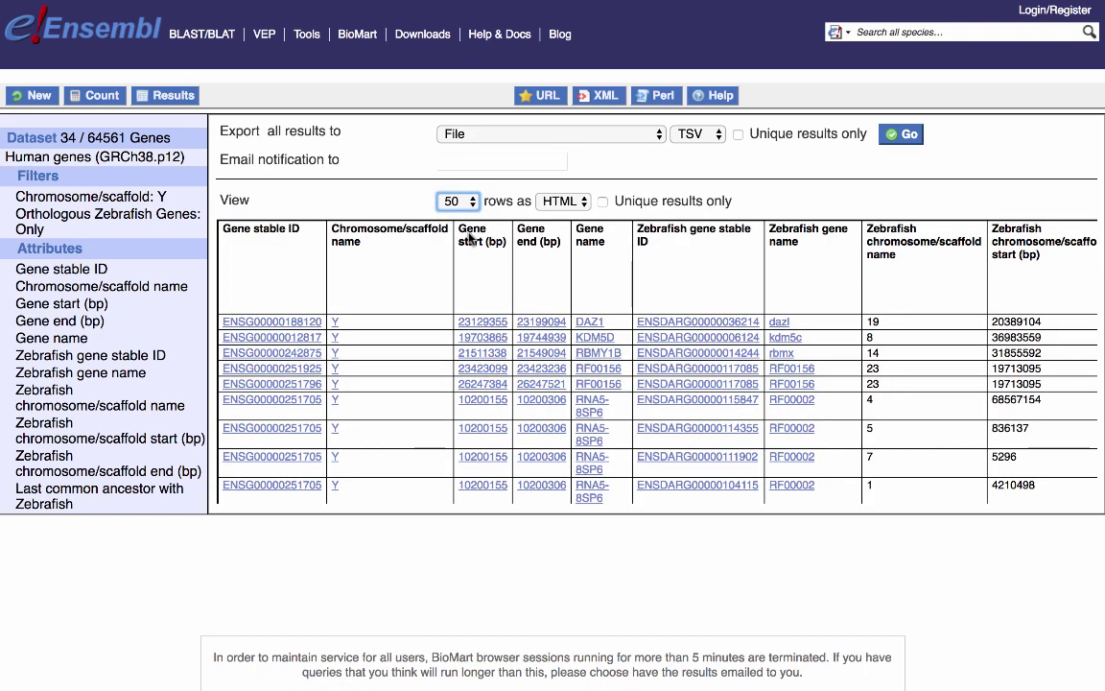
Look through the 50-row results preview and check the available export file formats, keeping TSV
scroll(494, 302, "down", 2)
scroll(494, 302, "down", 3)
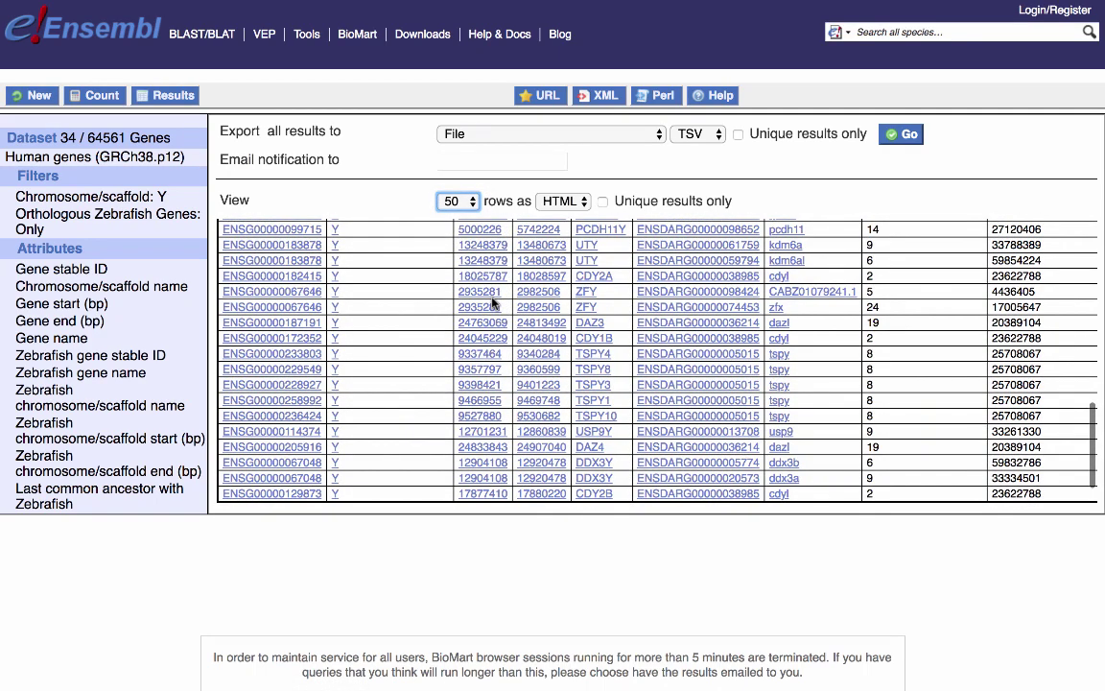
scroll(494, 303, "up", 5)
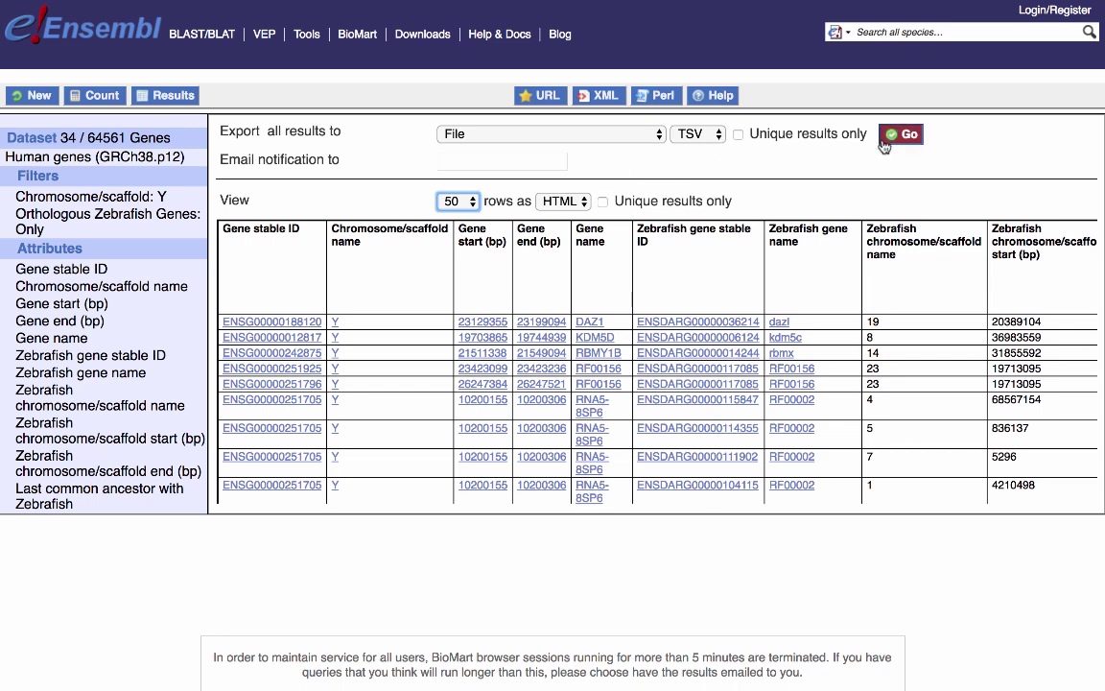
left_click(698, 134)
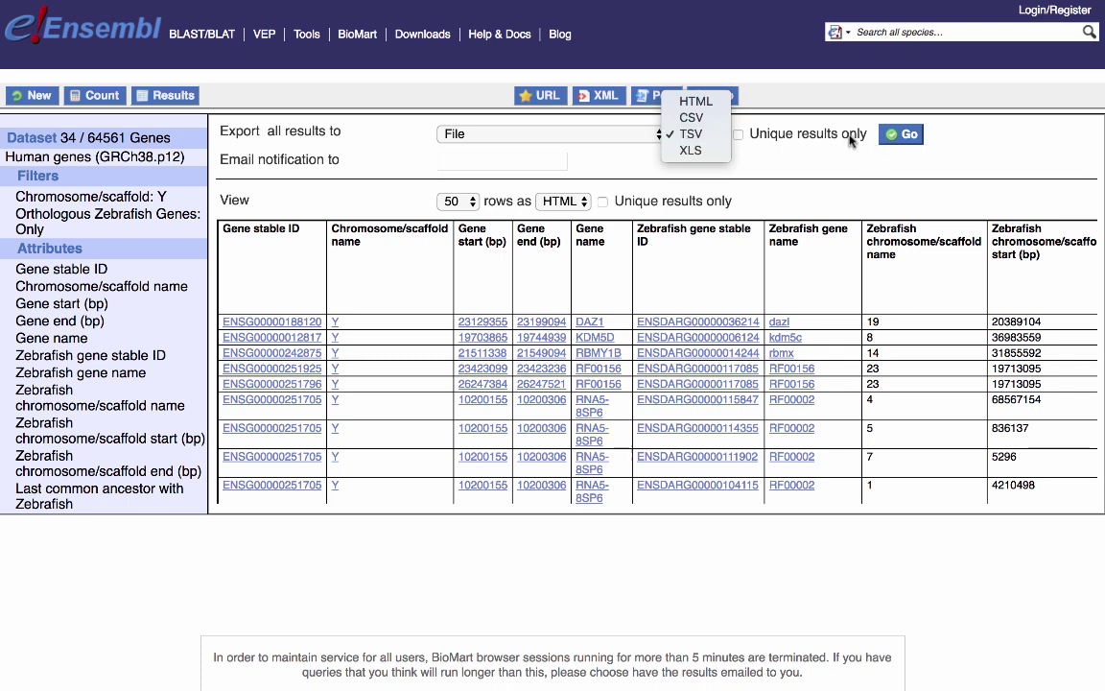
left_click(840, 176)
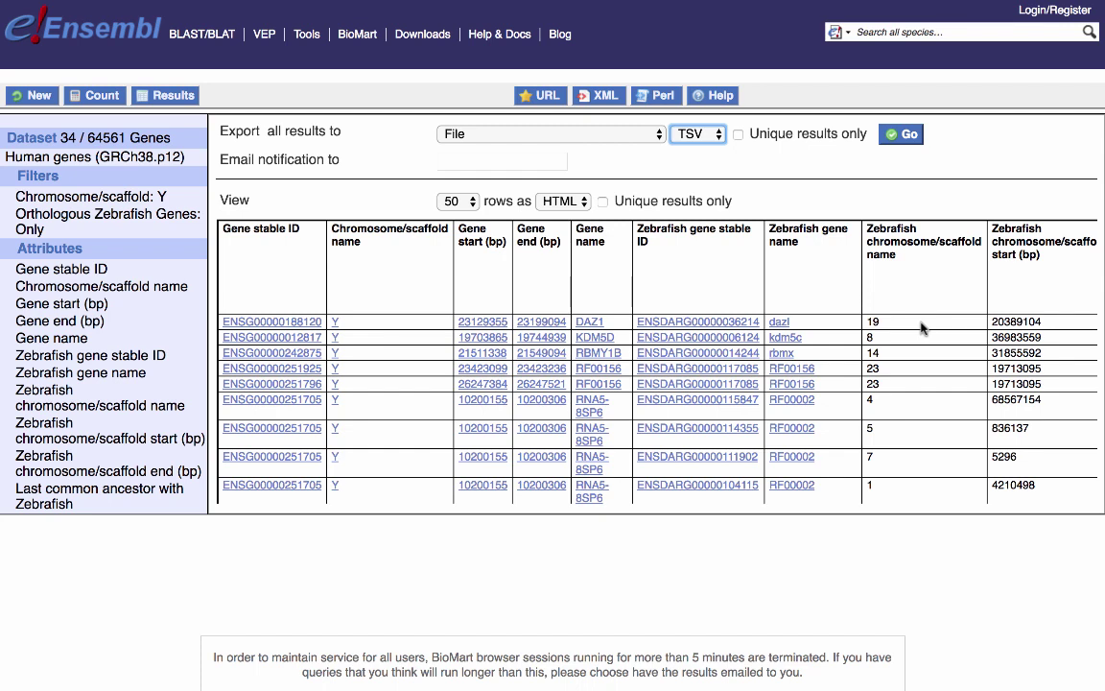
Remove the Orthologous Zebrafish Genes homologue filter from the query and recount the matching human genes
left_click(29, 174)
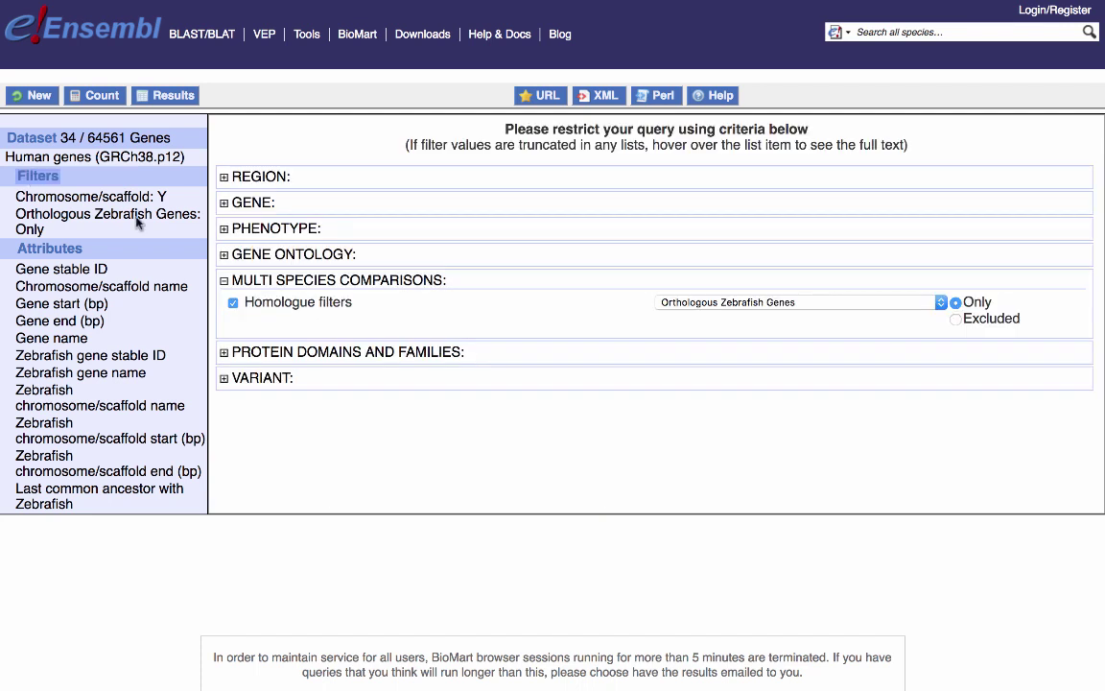
left_click(233, 304)
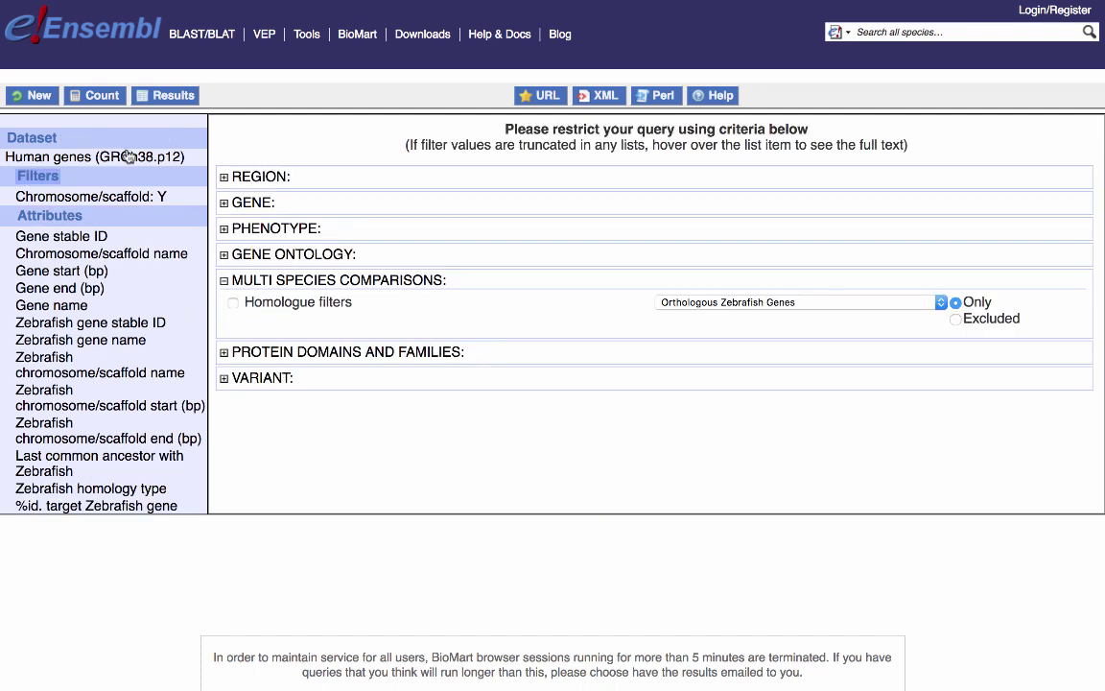
left_click(82, 100)
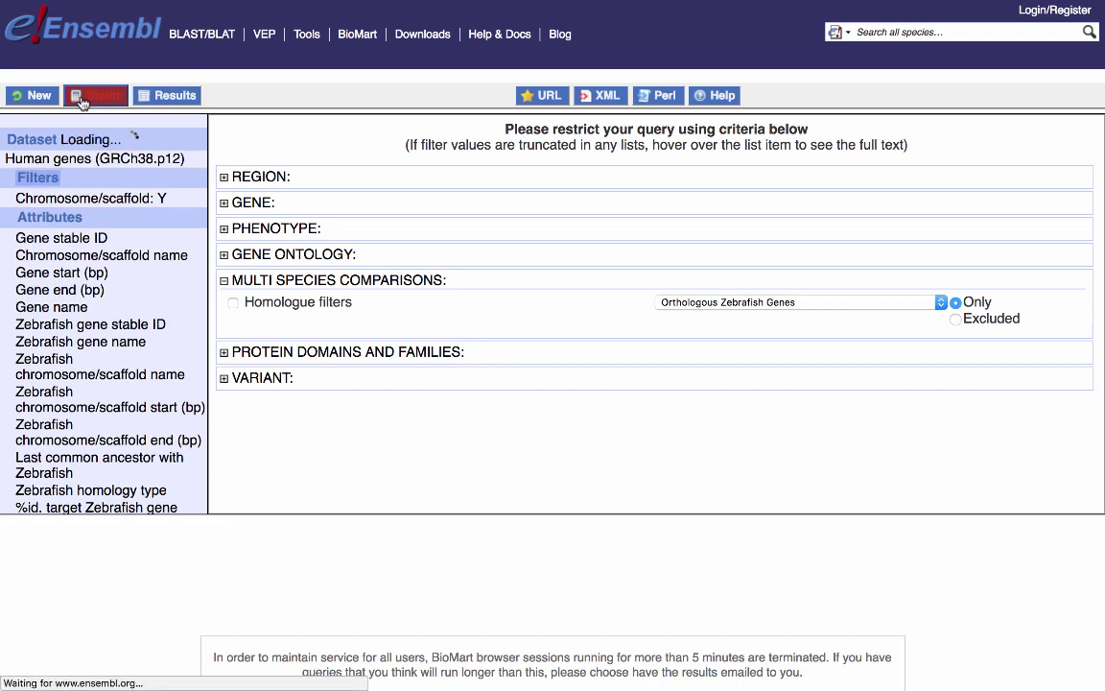
Display the results for all chromosome Y genes and examine the zebrafish orthologue columns for missing entries
left_click(165, 99)
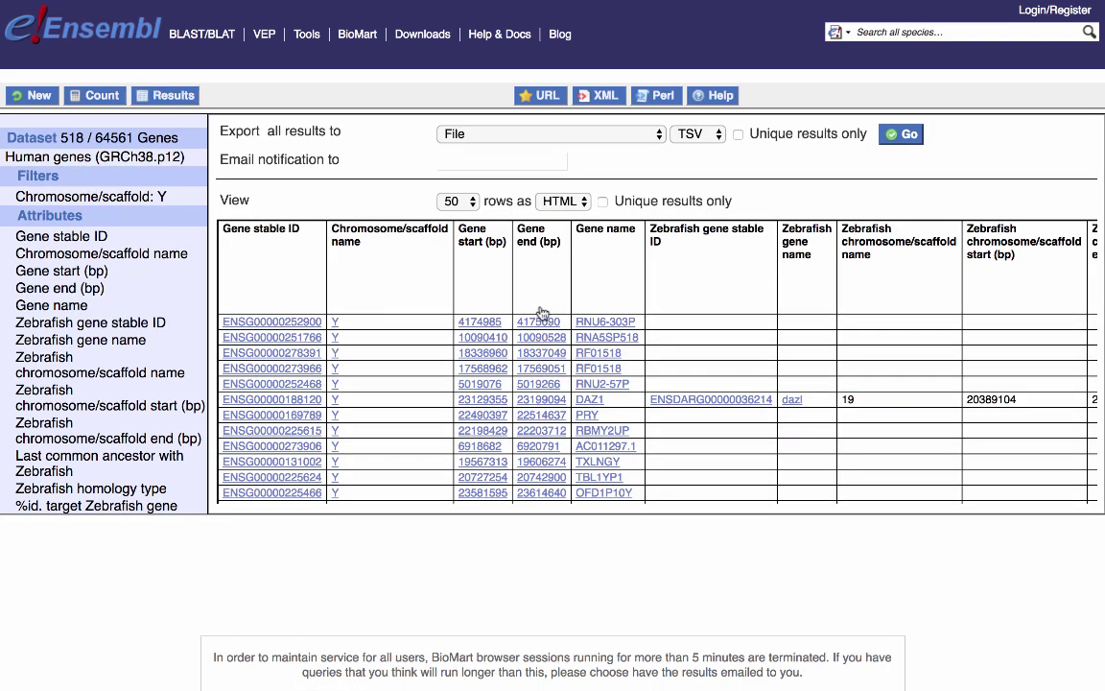
scroll(614, 317, "down", 2)
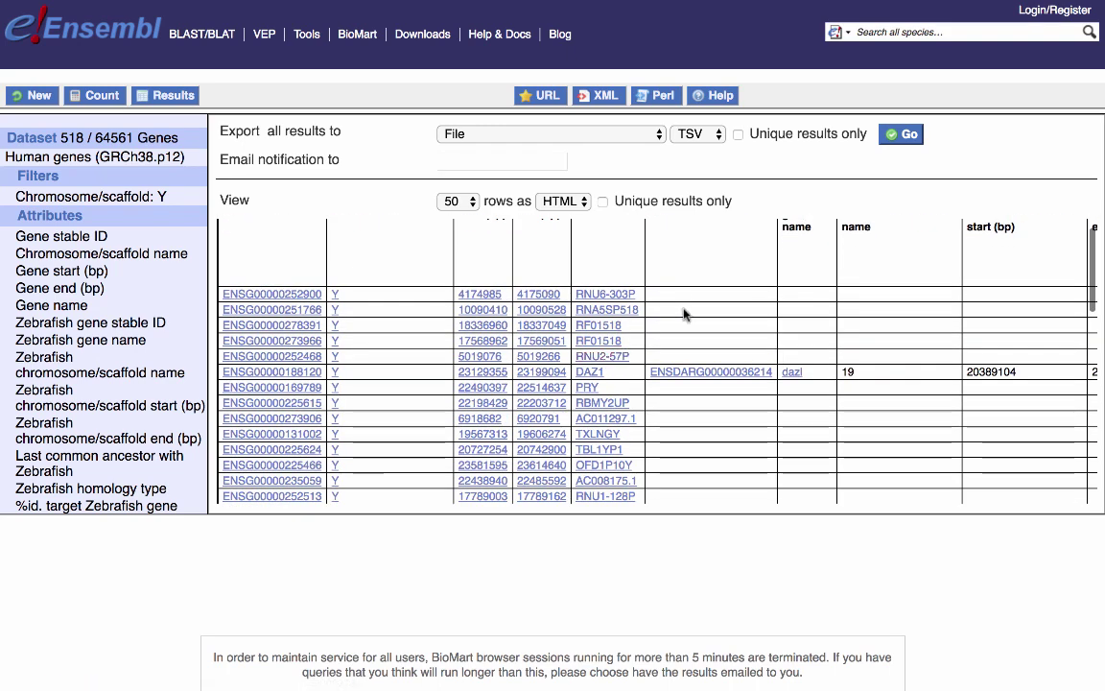
scroll(690, 355, "up", 2)
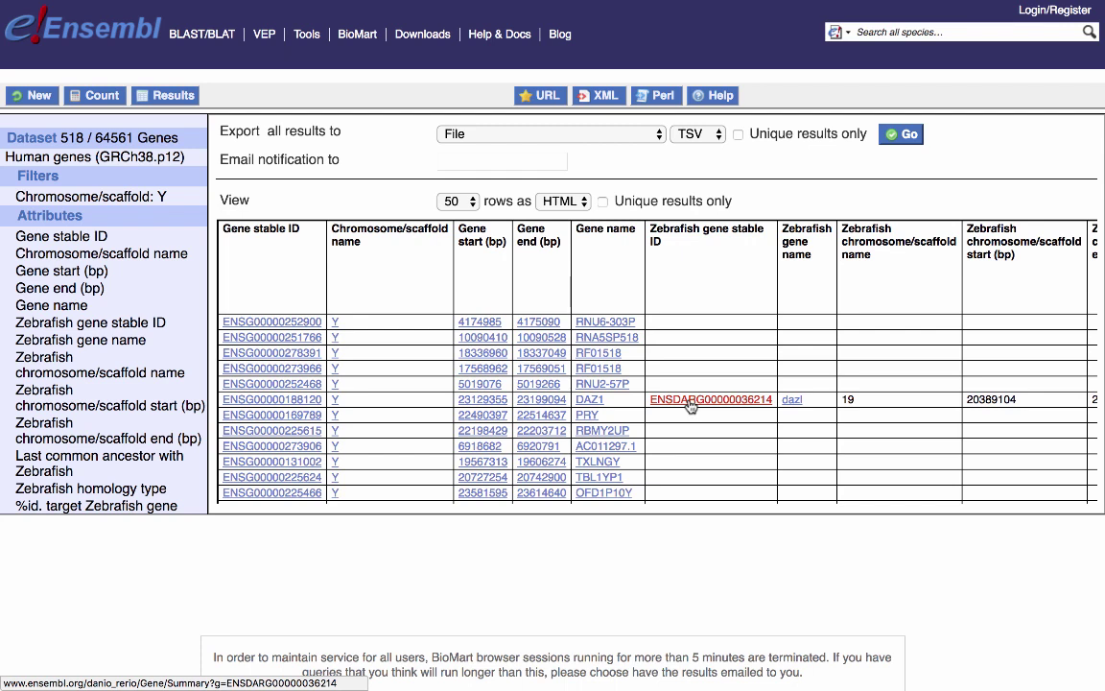
Open the BioMart help page and look through its tutorials, FAQs and programmatic access resources
left_click(710, 98)
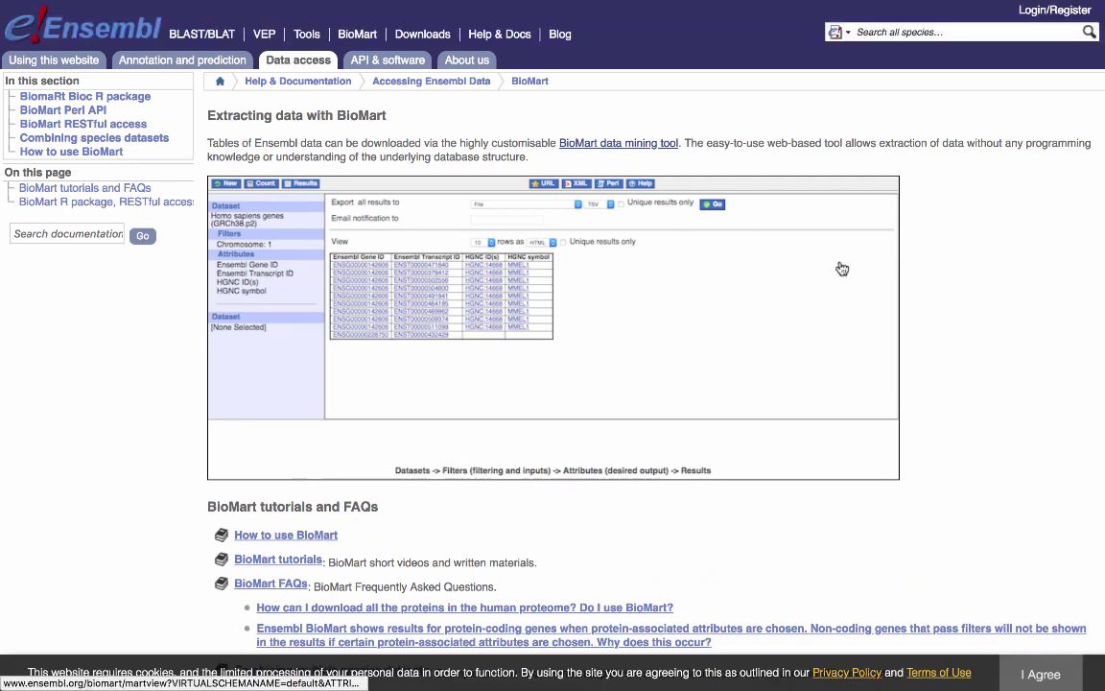
scroll(843, 269, "down", 5)
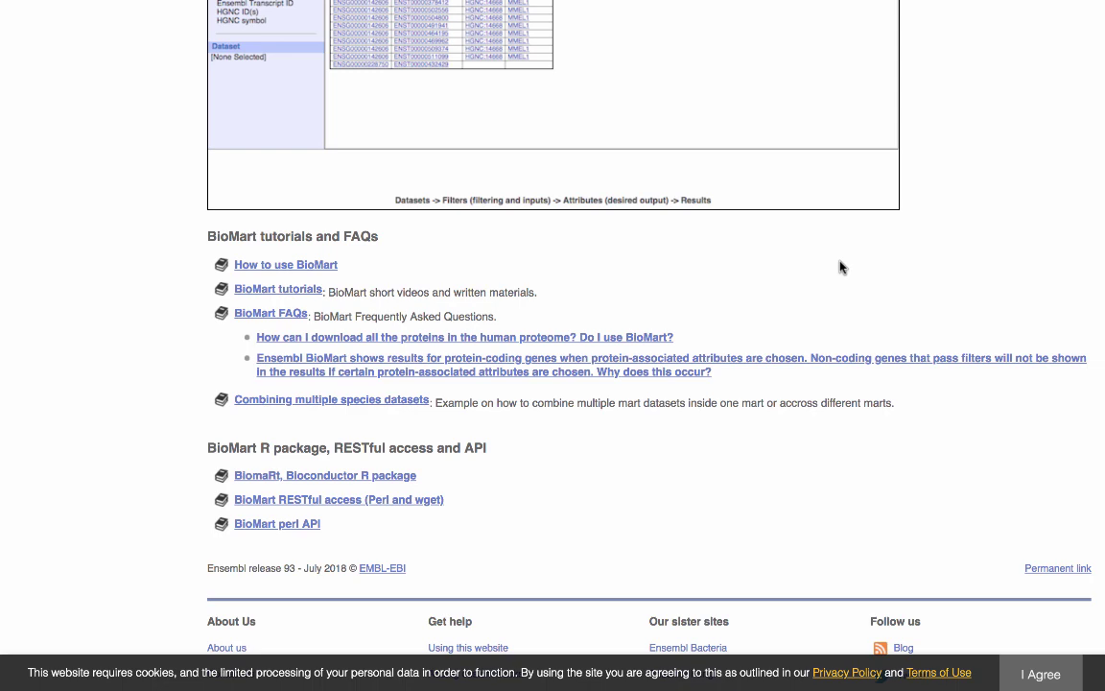
scroll(840, 268, "up", 5)
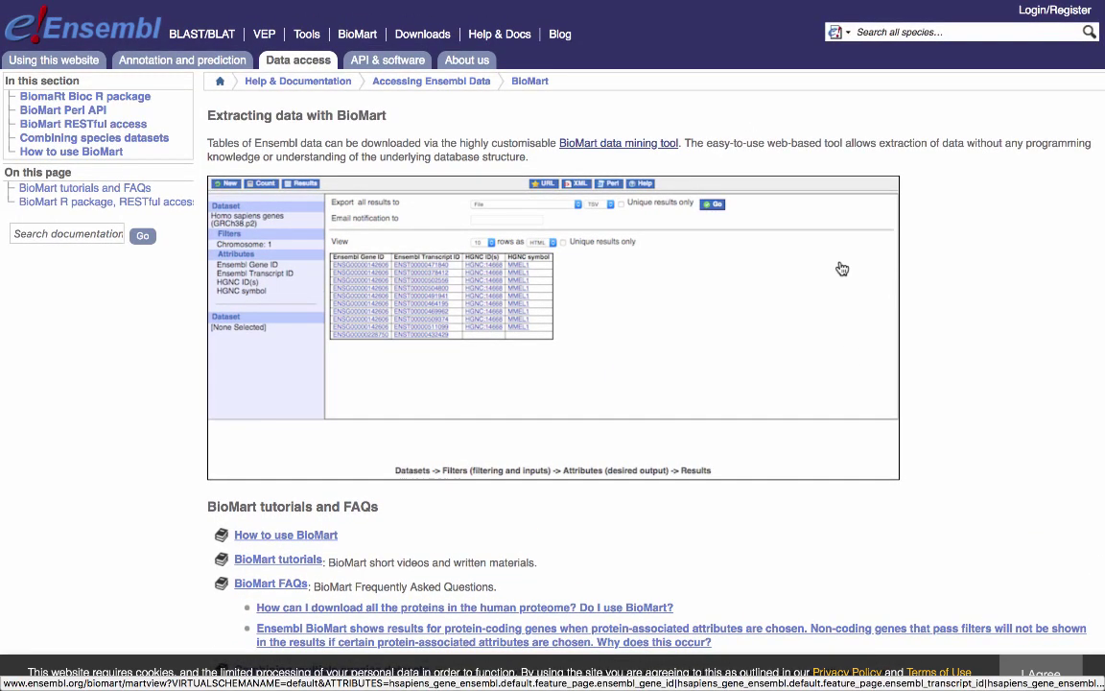